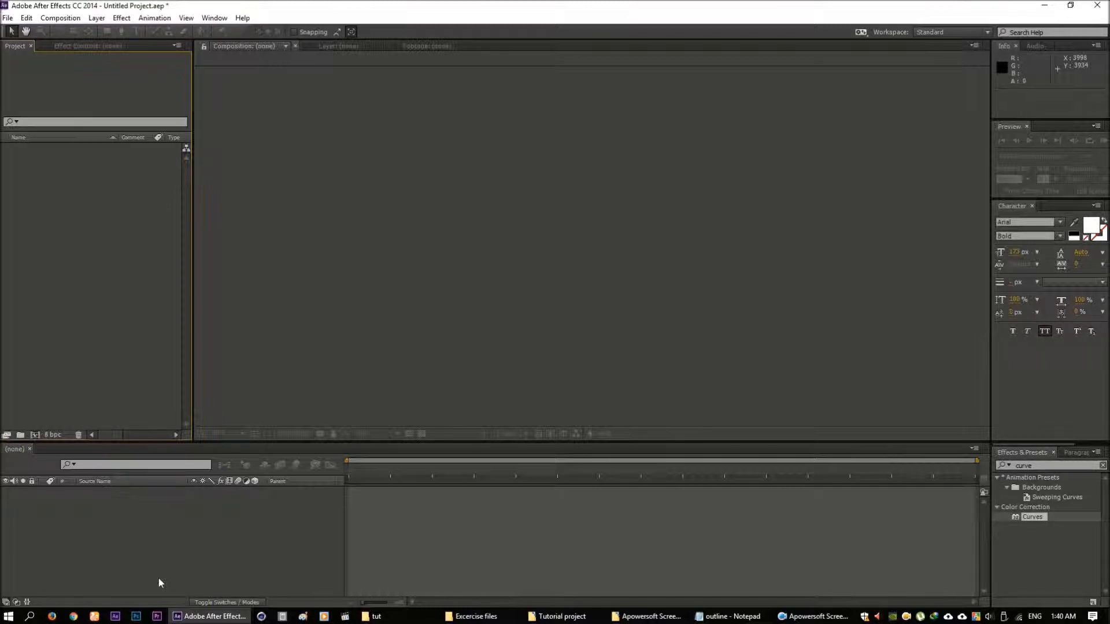
- Clear the effects search and create a 1920 × 1080 composition at 25 fps with a 10-second duration
{"action": "left_click_drag", "start_coordinate": [1037, 466], "coordinate": [1013, 468]}
{"action": "key", "text": "BackSpace"}
{"action": "left_click", "coordinate": [153, 549]}
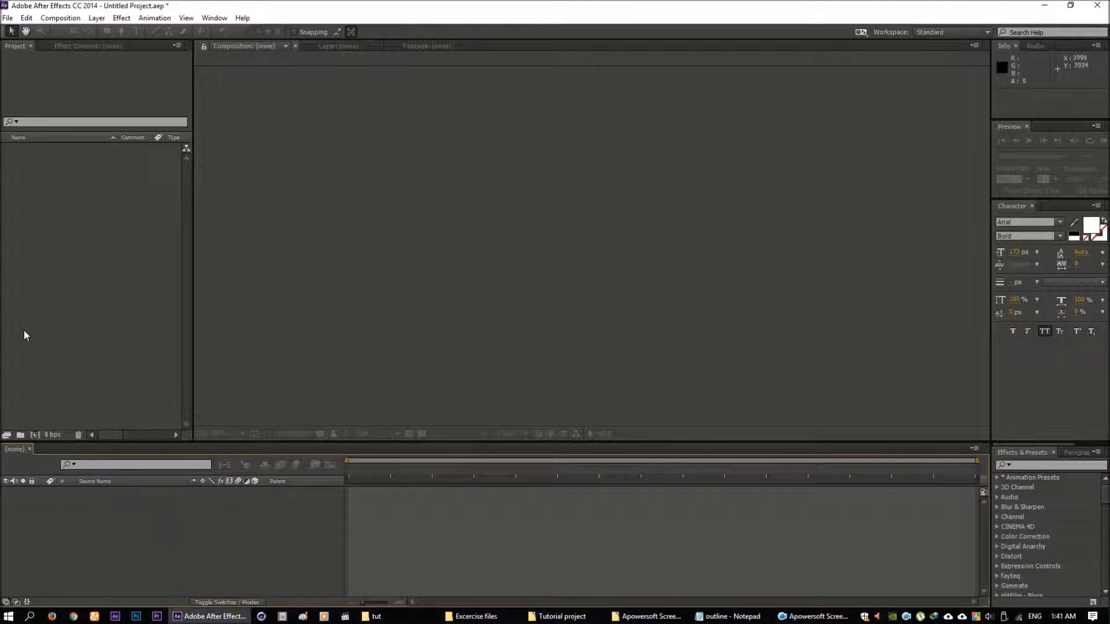
{"action": "left_click", "coordinate": [34, 435]}
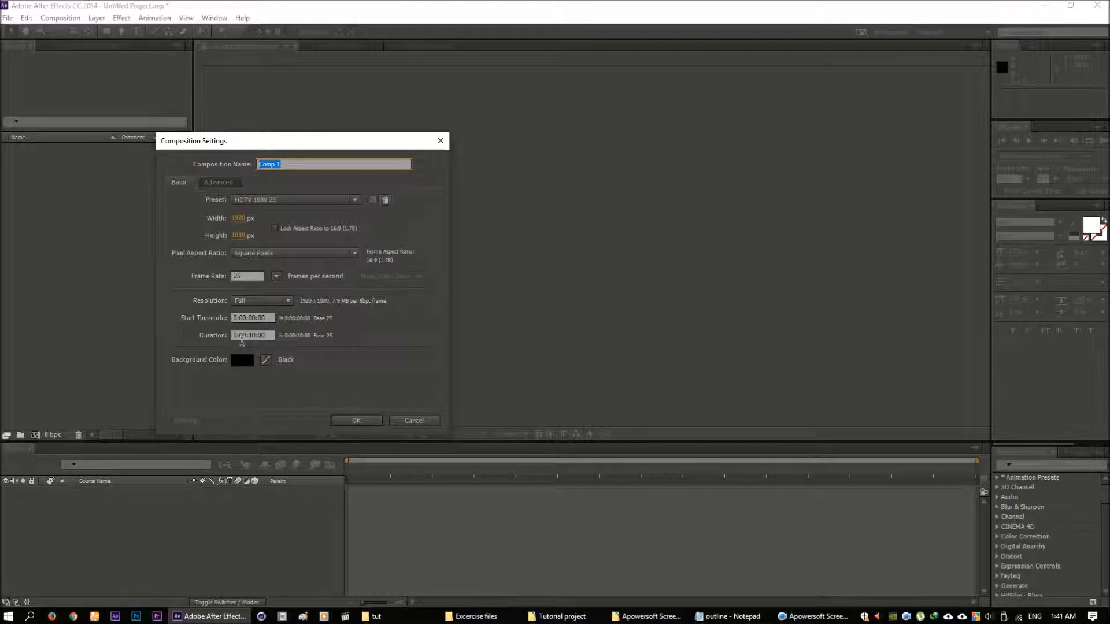
{"action": "left_click", "coordinate": [352, 420]}
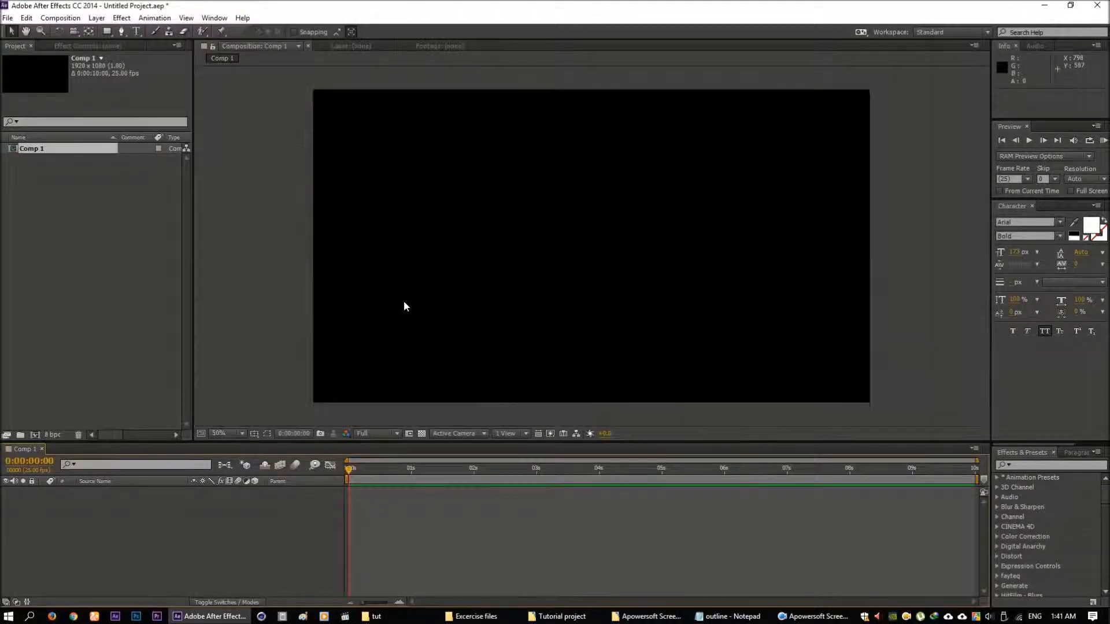
- Add a teal solid layer named bg at the full composition size as the background
{"action": "right_click", "coordinate": [82, 530]}
{"action": "mouse_move", "coordinate": [116, 398]}
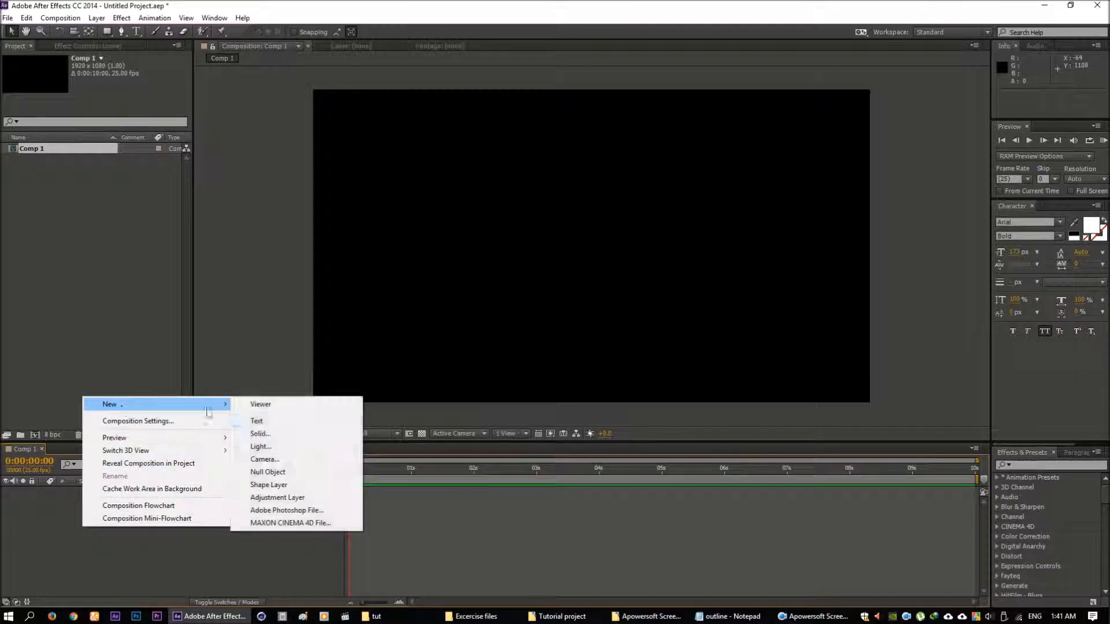
{"action": "left_click", "coordinate": [270, 435]}
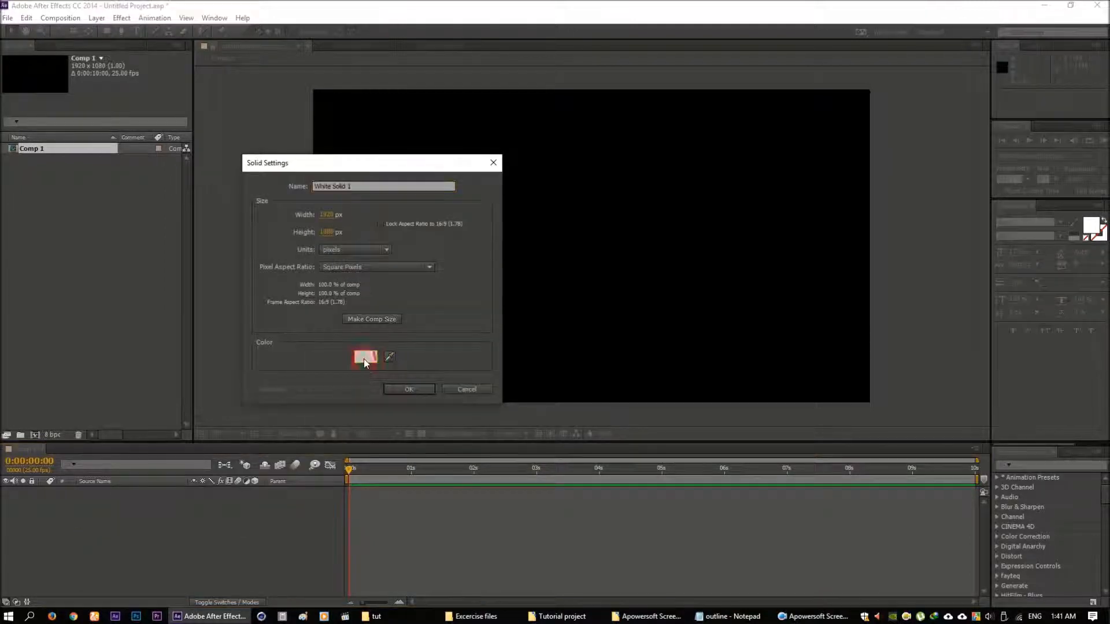
{"action": "left_click", "coordinate": [363, 358]}
{"action": "left_click", "coordinate": [361, 425]}
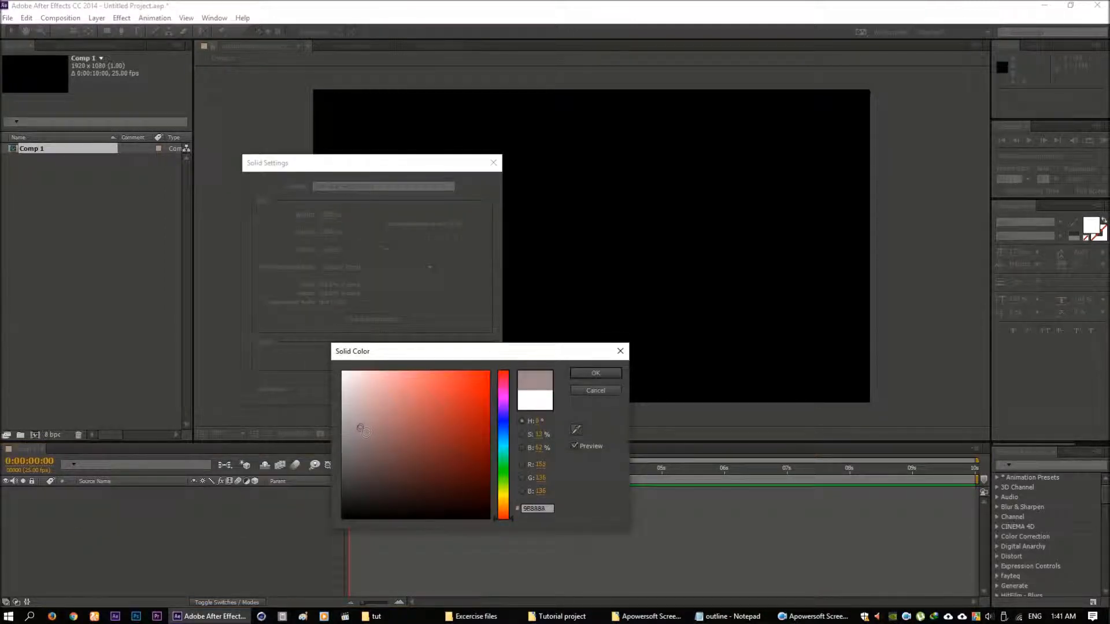
{"action": "left_click", "coordinate": [503, 453]}
{"action": "left_click", "coordinate": [428, 403]}
{"action": "left_click", "coordinate": [595, 373]}
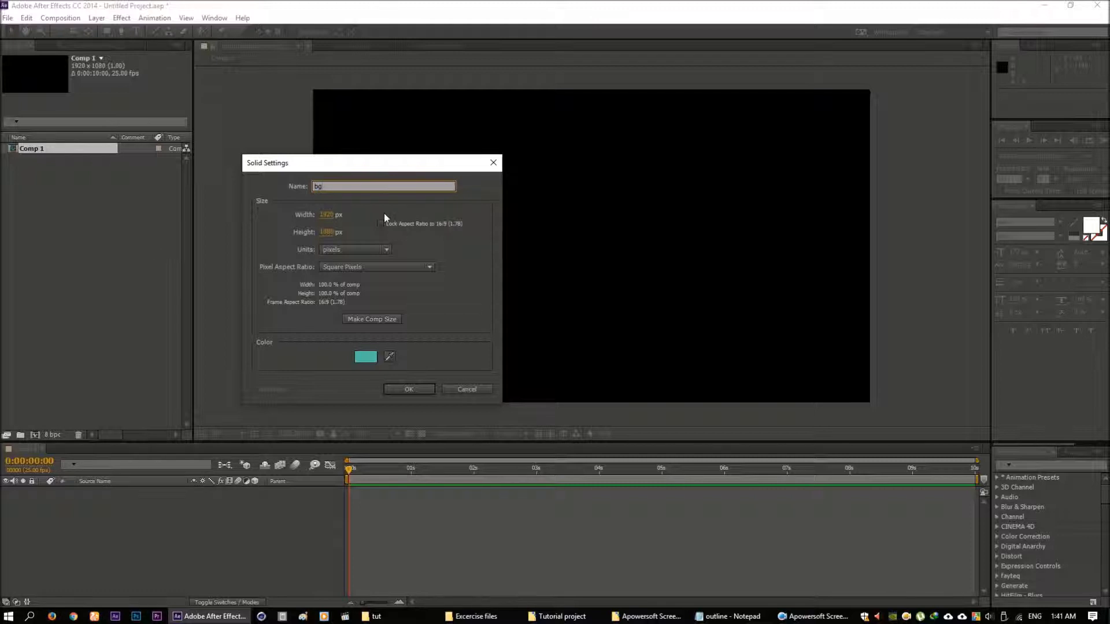
{"action": "left_click", "coordinate": [407, 389]}
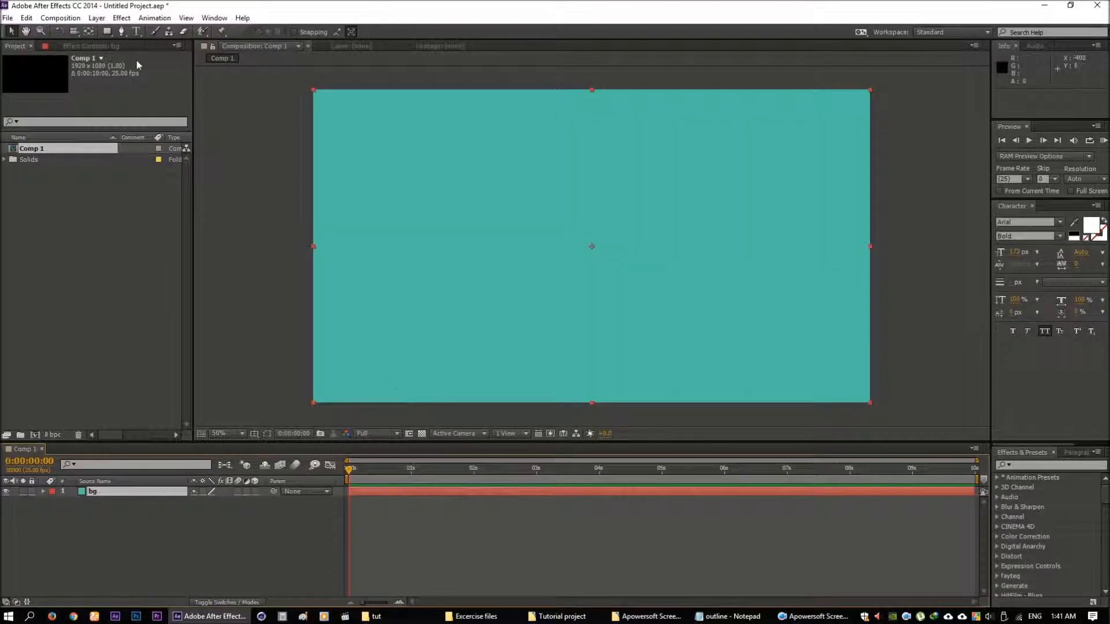
- Add a text layer reading TEXT over the teal background
{"action": "left_click", "coordinate": [136, 33]}
{"action": "left_click", "coordinate": [461, 235]}
{"action": "type", "text": "TEXT"}
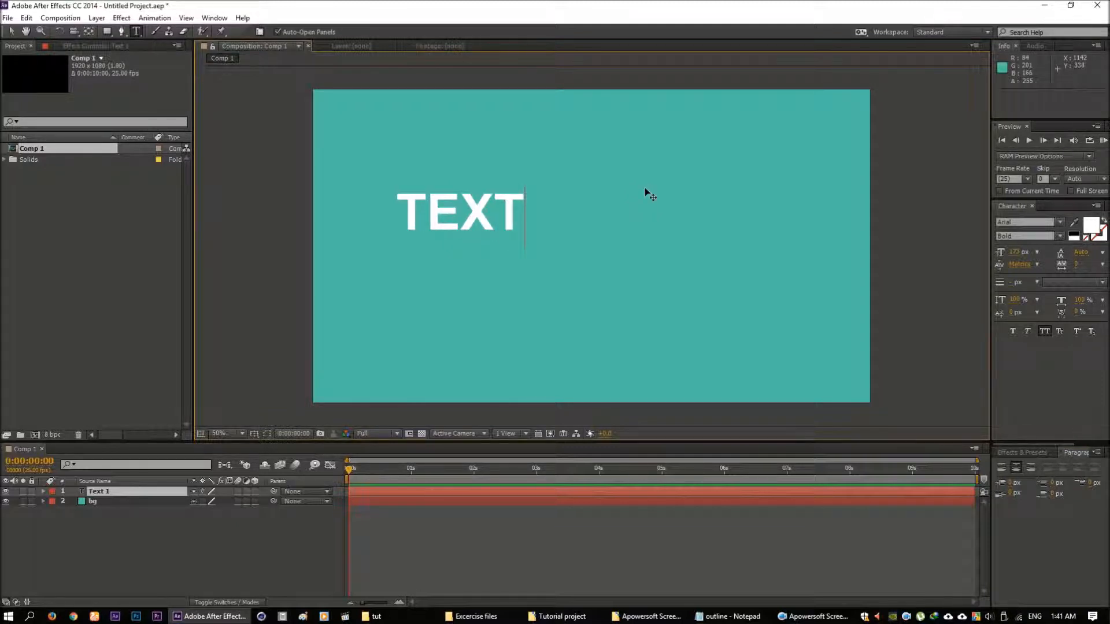
{"action": "left_click", "coordinate": [11, 31]}
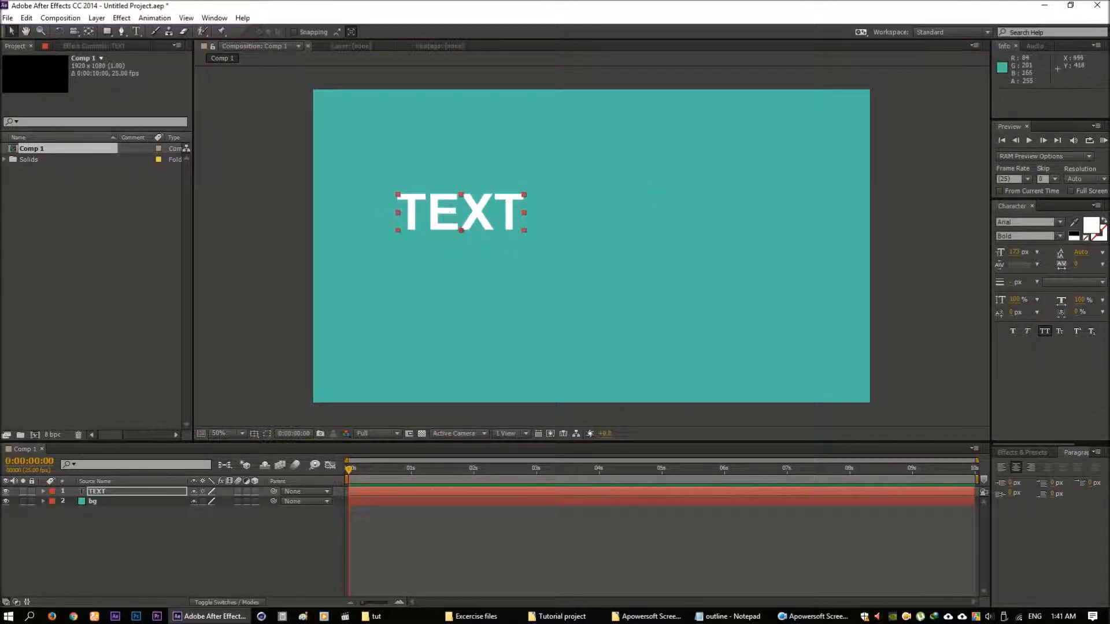
- Set the text's font size to 350 px and move it to around the middle of the composition
{"action": "left_click_drag", "start_coordinate": [462, 212], "coordinate": [516, 241]}
{"action": "left_click_drag", "start_coordinate": [1016, 252], "coordinate": [1054, 258]}
{"action": "left_click", "coordinate": [1015, 252]}
{"action": "type", "text": "350"}
{"action": "key", "text": "Return"}
{"action": "left_click_drag", "start_coordinate": [531, 220], "coordinate": [596, 234]}
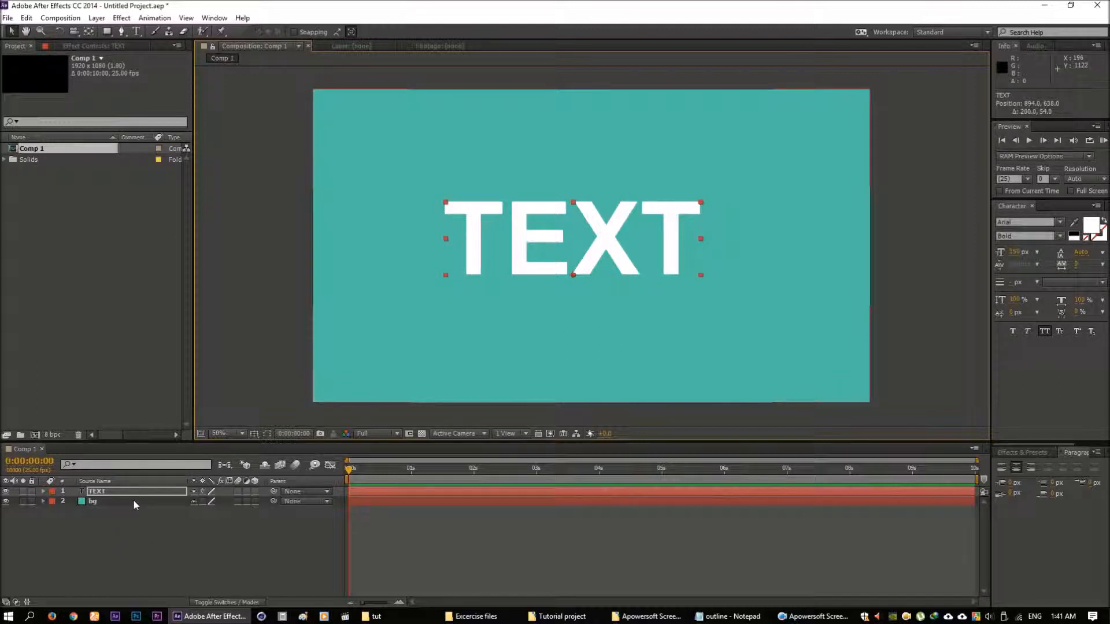
- Make the TEXT layer a 3D layer and expand its property groups
{"action": "left_click", "coordinate": [254, 491]}
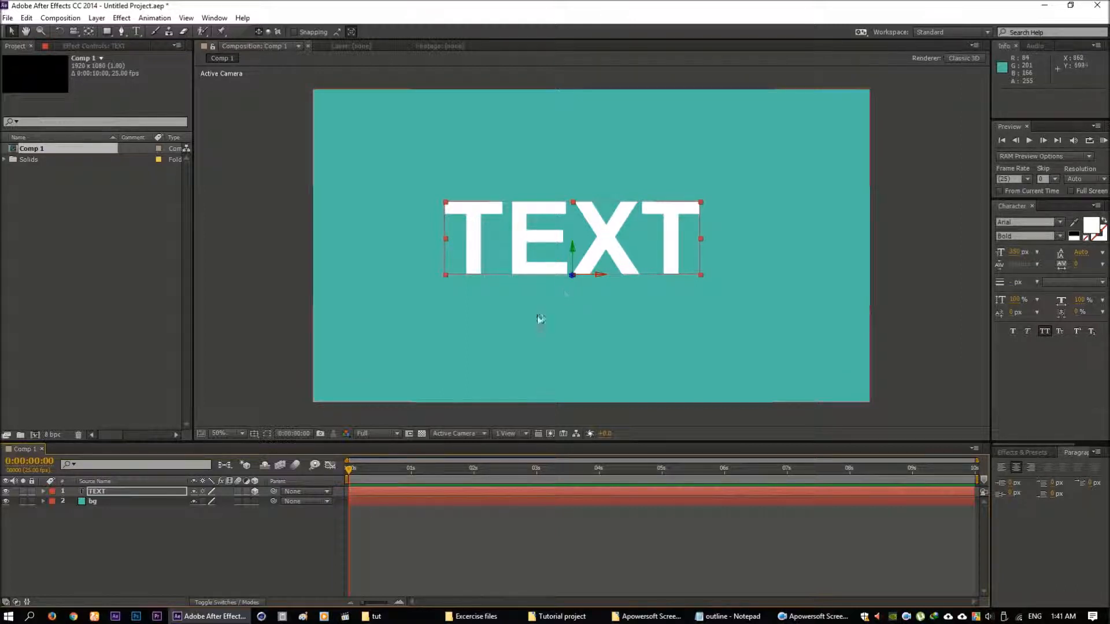
{"action": "left_click", "coordinate": [44, 491]}
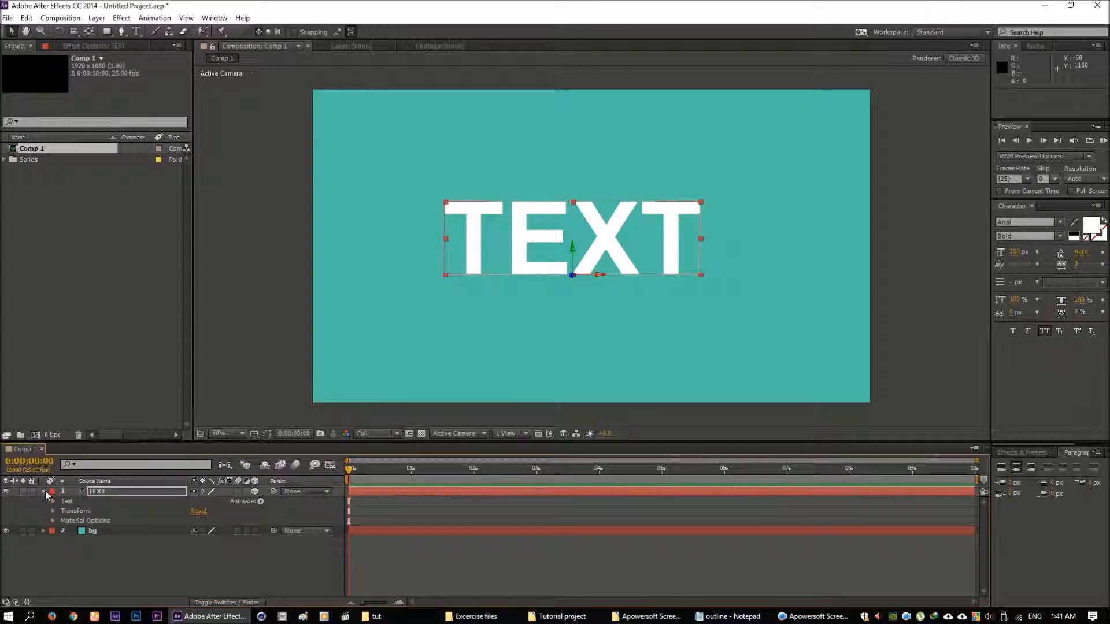
- Add a second, 2D text layer containing the letter T and place it above the word TEXT
{"action": "left_click", "coordinate": [138, 32]}
{"action": "left_click", "coordinate": [477, 151]}
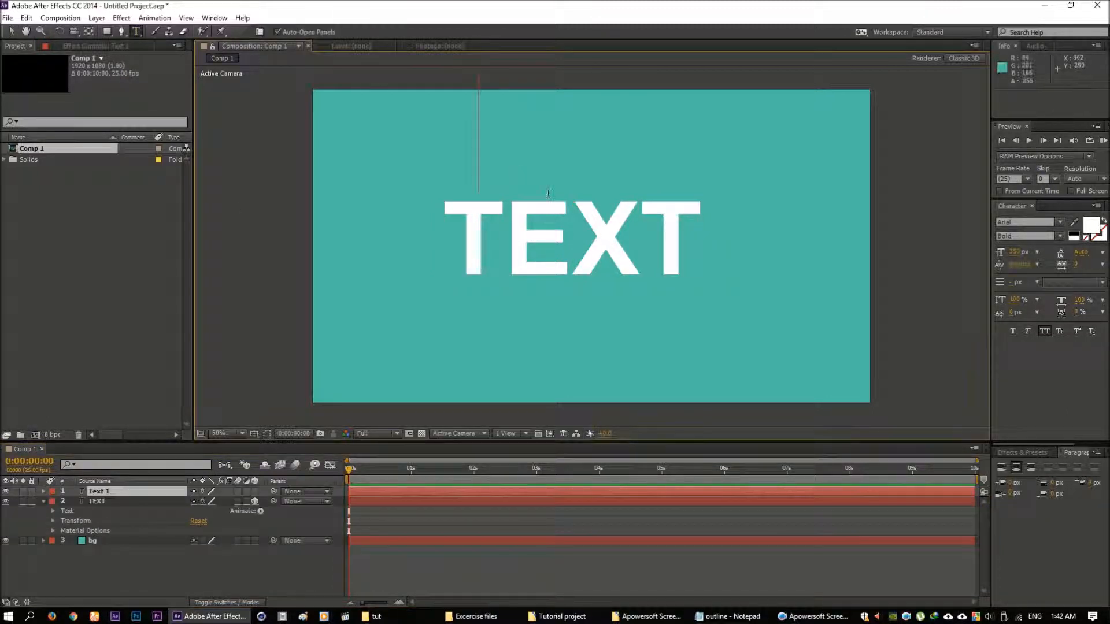
{"action": "type", "text": "T"}
{"action": "left_click", "coordinate": [11, 32]}
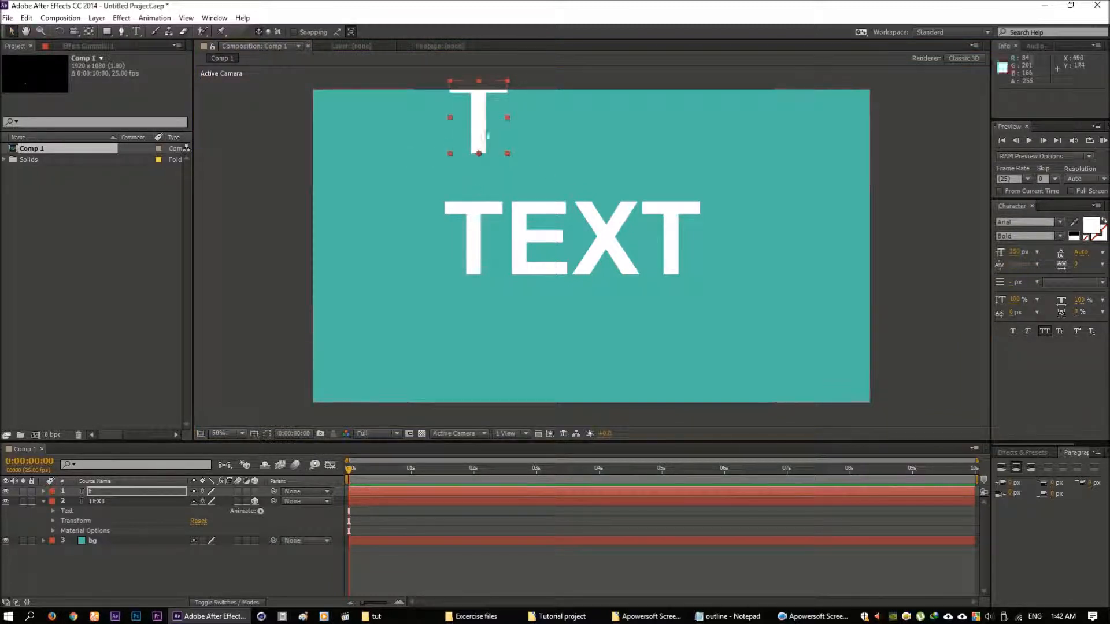
{"action": "left_click_drag", "start_coordinate": [480, 119], "coordinate": [460, 143]}
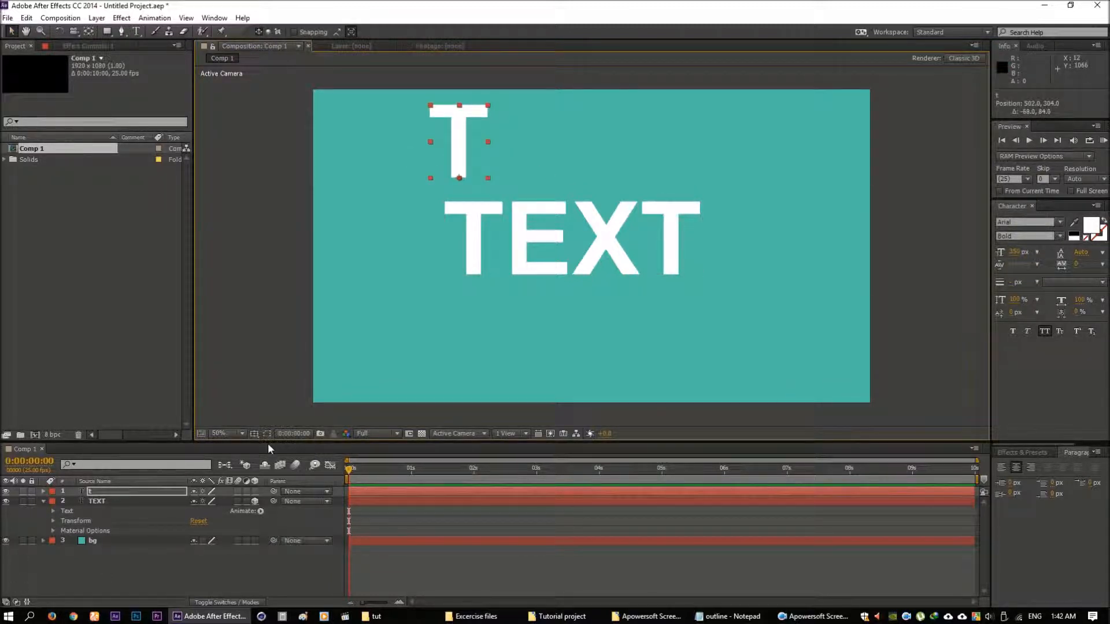
- Expand the Transform properties of the 2D T layer and the 3D TEXT layer and compare them
{"action": "left_click", "coordinate": [43, 490]}
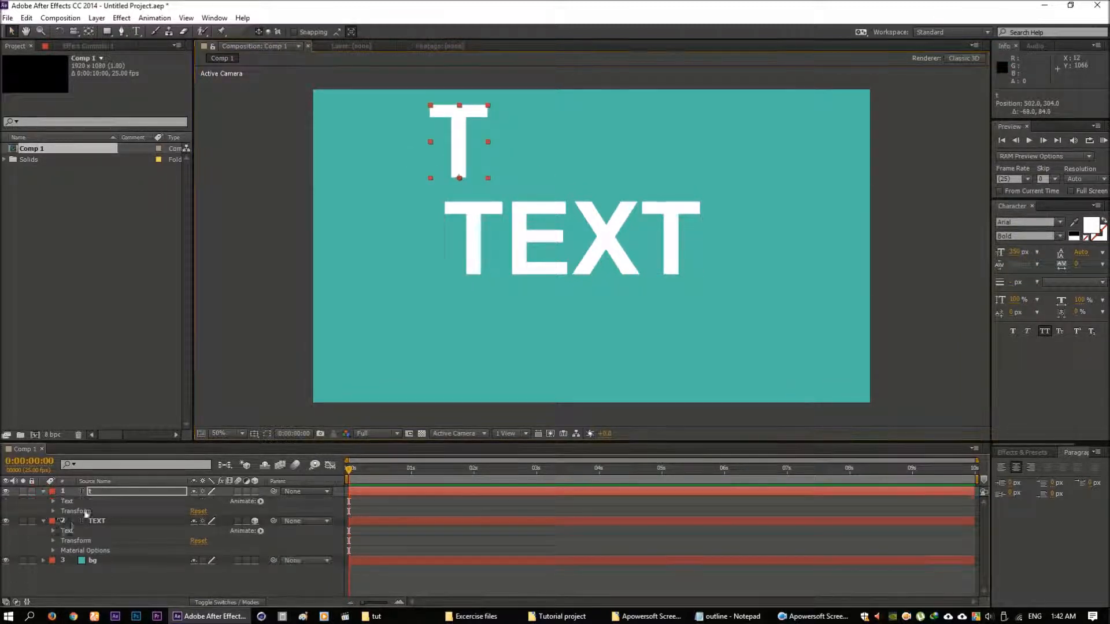
{"action": "left_click", "coordinate": [52, 511]}
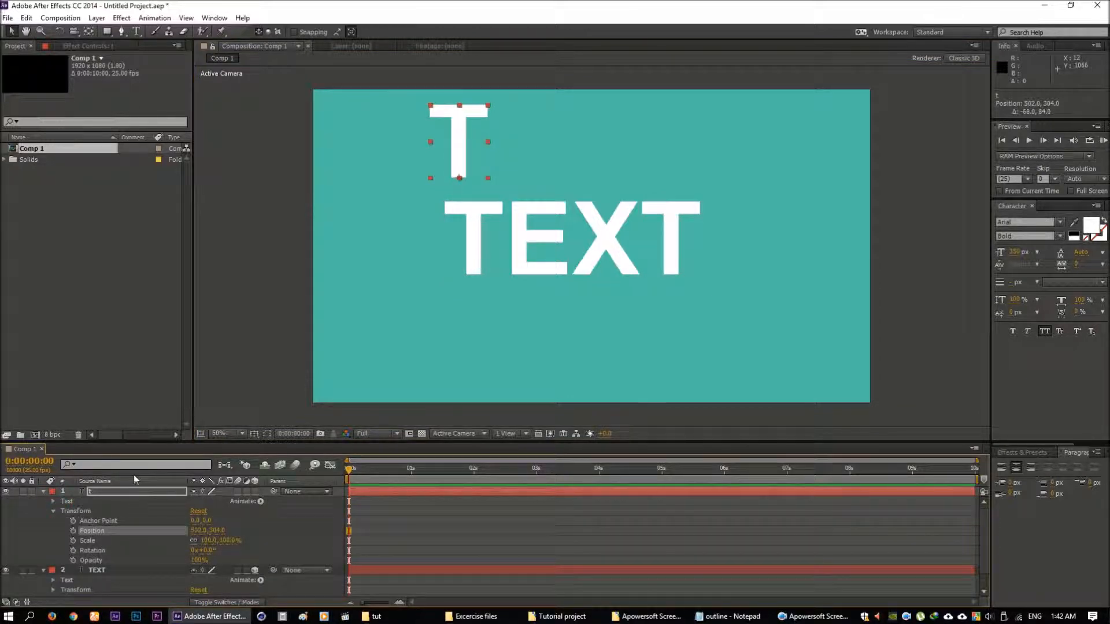
{"action": "scroll", "coordinate": [102, 538], "scroll_direction": "down", "scroll_amount": 1}
{"action": "left_click", "coordinate": [53, 572]}
{"action": "scroll", "coordinate": [92, 570], "scroll_direction": "down", "scroll_amount": 4}
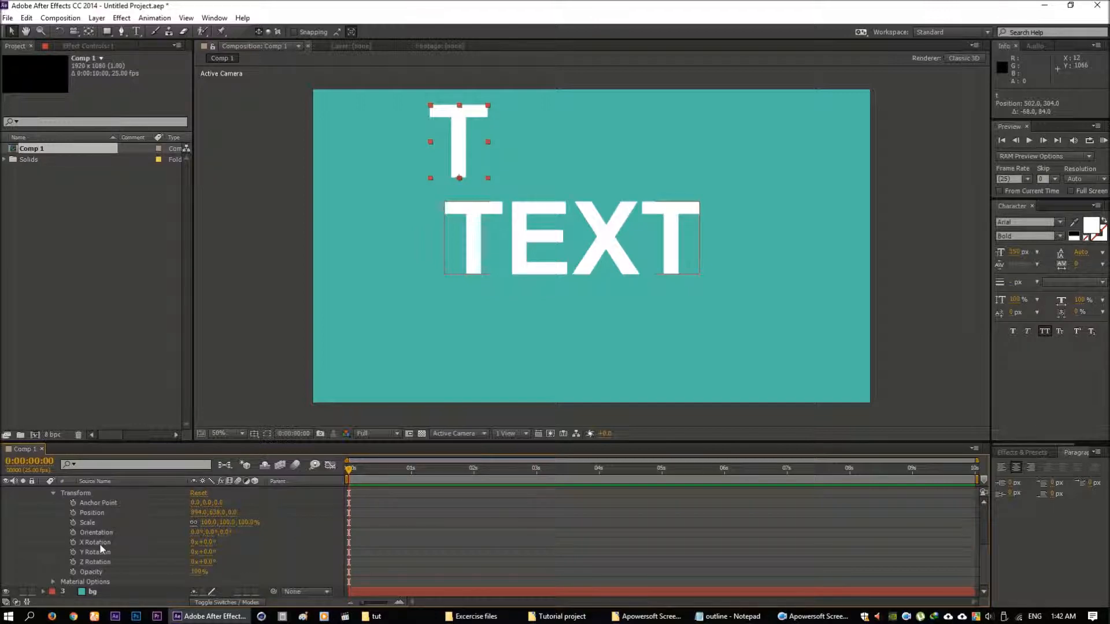
{"action": "scroll", "coordinate": [104, 556], "scroll_direction": "up", "scroll_amount": 5}
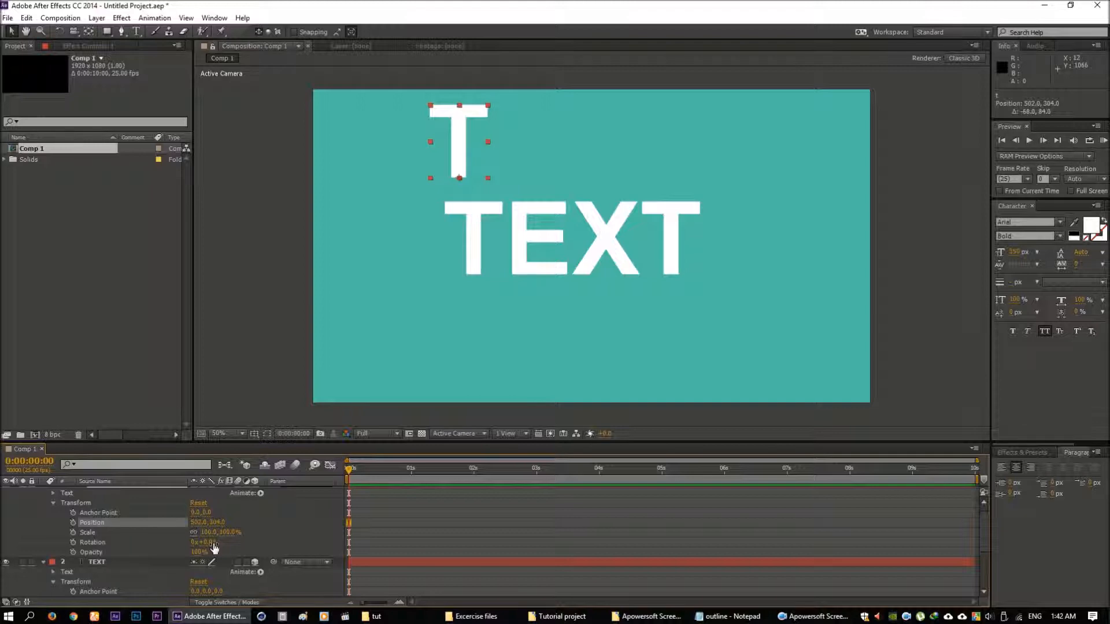
- Try rotating the 2D T layer slightly, as well as the 3D TEXT layer around its X axis
{"action": "mouse_move", "coordinate": [211, 542]}
{"action": "left_mouse_down"}
{"action": "mouse_move", "coordinate": [229, 542]}
{"action": "mouse_move", "coordinate": [211, 542]}
{"action": "left_mouse_up"}
{"action": "scroll", "coordinate": [114, 542], "scroll_direction": "down", "scroll_amount": 5}
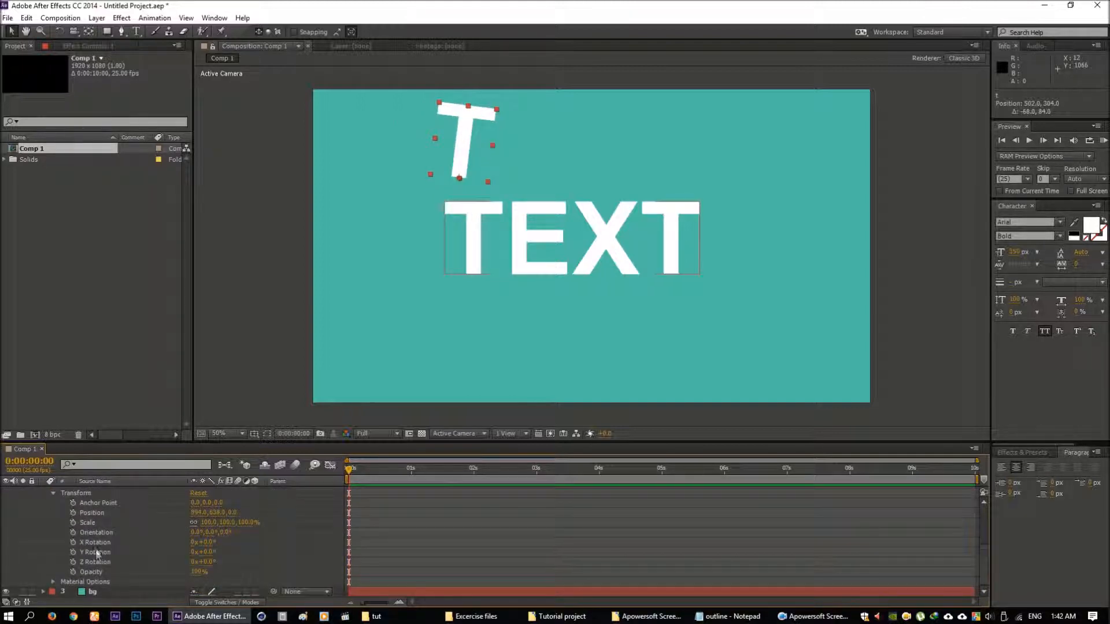
{"action": "left_click_drag", "start_coordinate": [211, 543], "coordinate": [225, 562]}
- Undo the trial rotations and delete the T text layer
{"action": "key", "text": "ctrl+z"}
{"action": "key", "text": "ctrl+z"}
{"action": "key", "text": "ctrl+z"}
{"action": "scroll", "coordinate": [123, 540], "scroll_direction": "up", "scroll_amount": 4}
{"action": "left_click", "coordinate": [94, 490]}
{"action": "key", "text": "Delete"}
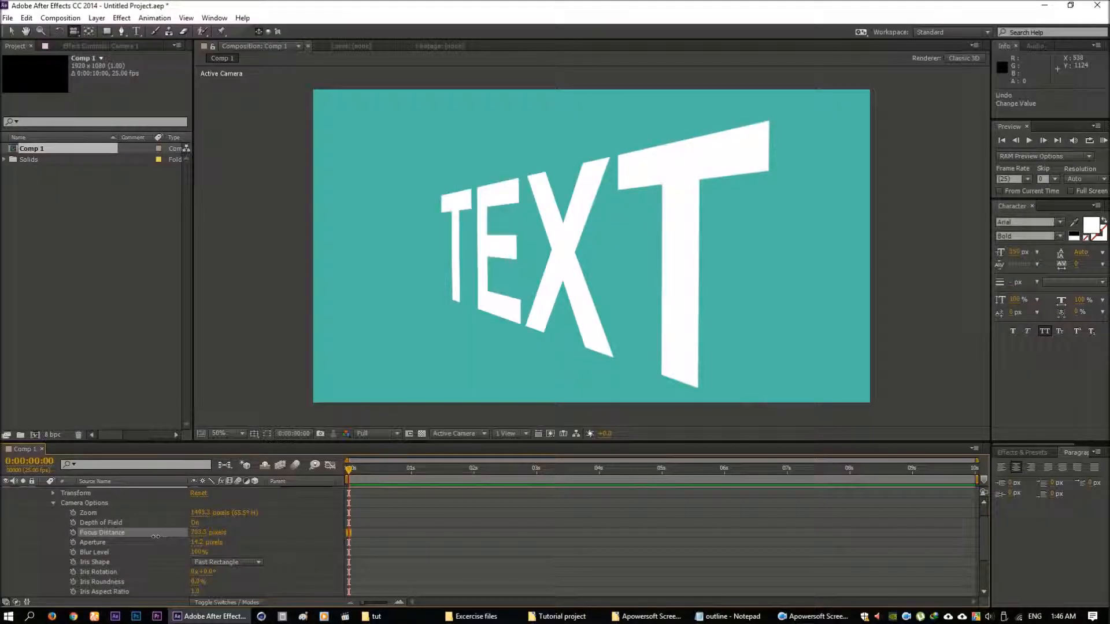
- Vary Camera 1's focus distance, lowering it to blur the text and raising it until the letters are sharp
{"action": "mouse_move", "coordinate": [150, 536]}
{"action": "left_mouse_down"}
{"action": "mouse_move", "coordinate": [121, 537]}
{"action": "mouse_move", "coordinate": [132, 537]}
{"action": "left_mouse_up"}
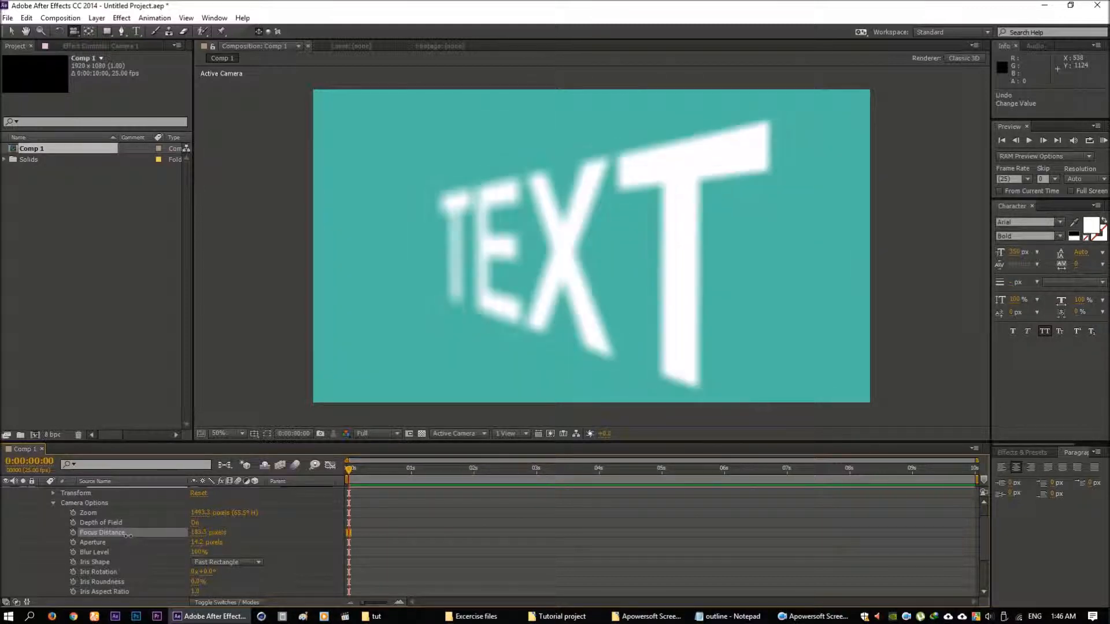
{"action": "left_click_drag", "start_coordinate": [205, 539], "coordinate": [229, 534]}
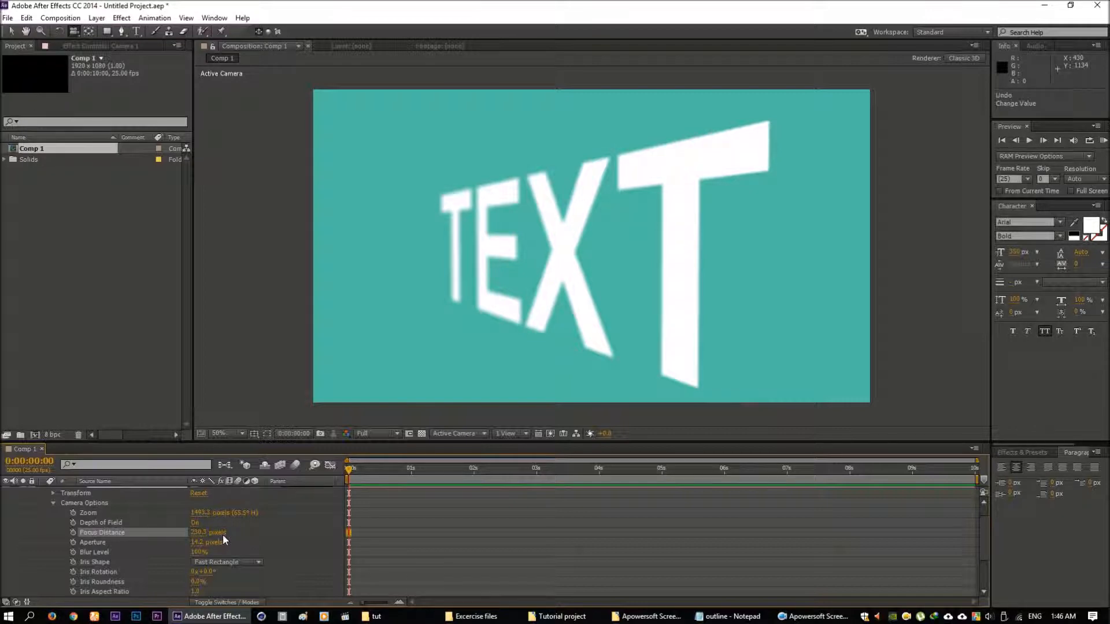
{"action": "left_click_drag", "start_coordinate": [205, 534], "coordinate": [404, 543]}
{"action": "left_click_drag", "start_coordinate": [201, 535], "coordinate": [215, 535]}
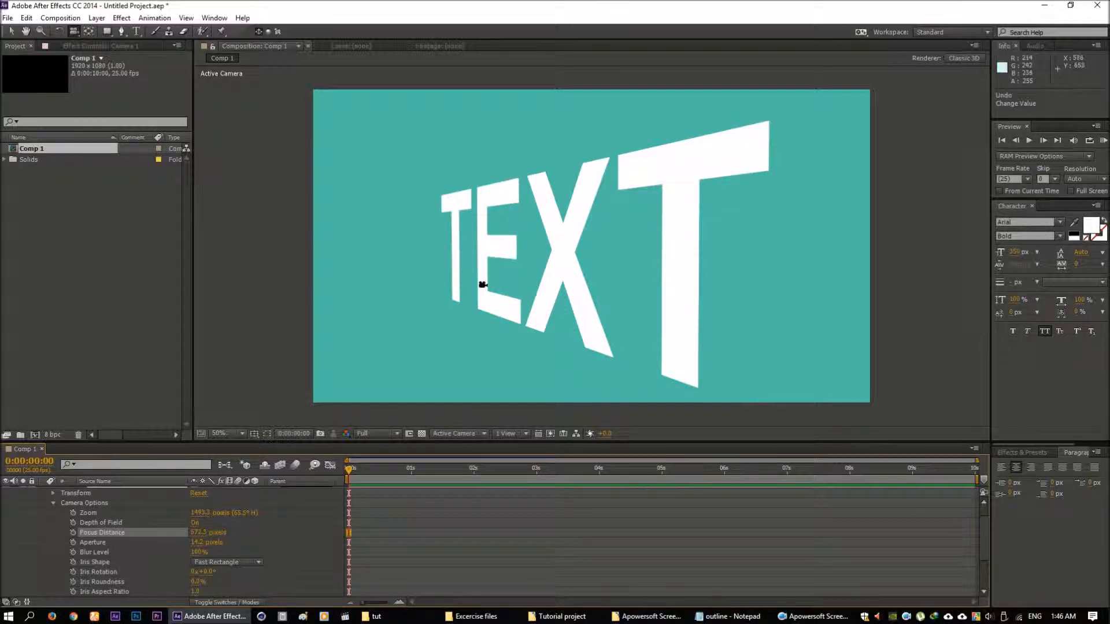
{"action": "left_click_drag", "start_coordinate": [201, 534], "coordinate": [230, 538]}
- Collapse Camera 1's properties and orbit the camera so it faces the TEXT layer straight on
{"action": "scroll", "coordinate": [211, 561], "scroll_direction": "up", "scroll_amount": 2}
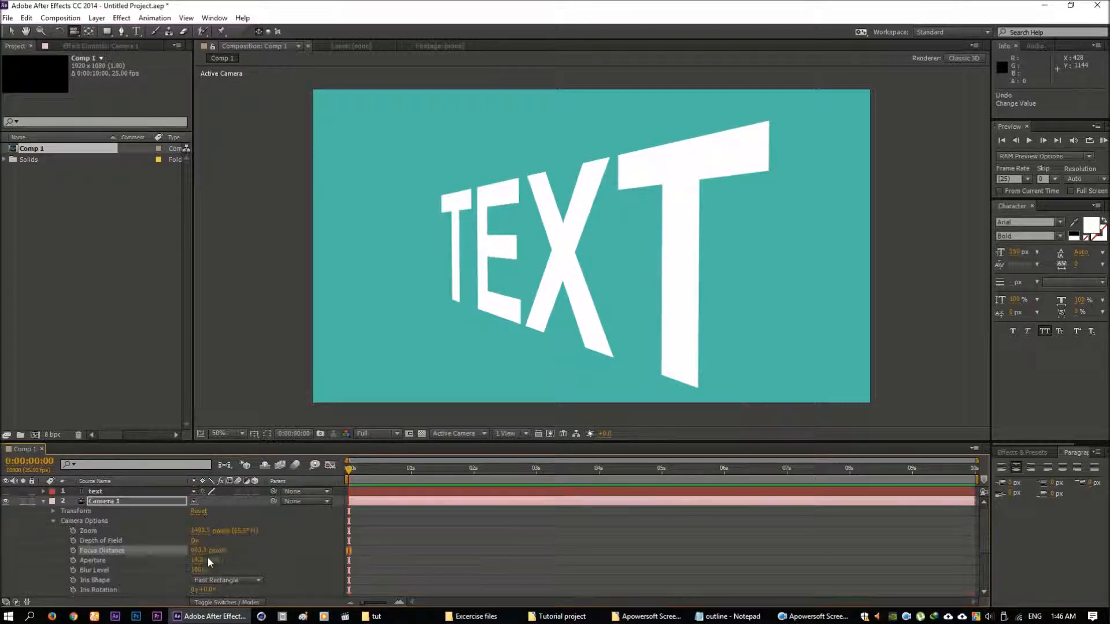
{"action": "left_click", "coordinate": [44, 502]}
{"action": "left_click_drag", "start_coordinate": [527, 258], "coordinate": [597, 268]}
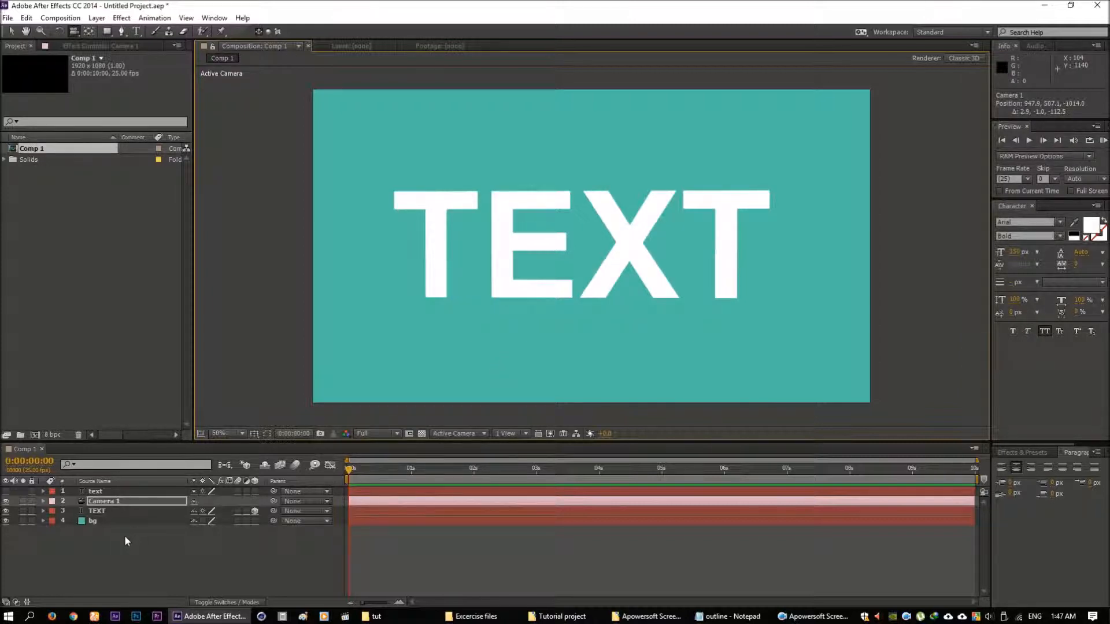
{"action": "left_click", "coordinate": [96, 550]}
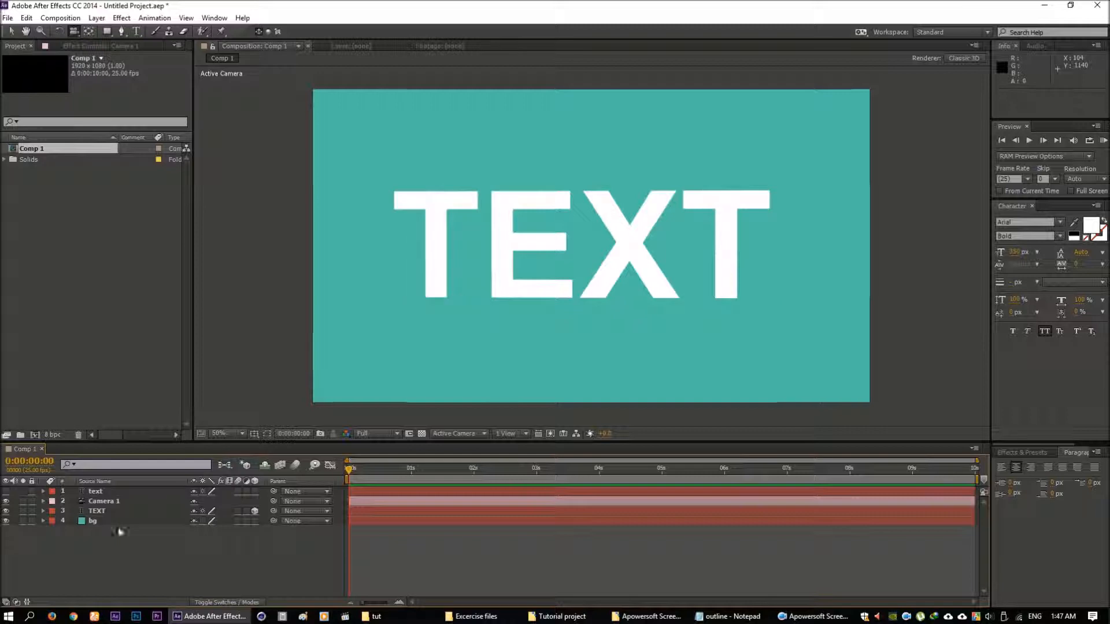
- Start a new light layer and choose Spot as its light type
{"action": "right_click", "coordinate": [105, 554]}
{"action": "mouse_move", "coordinate": [171, 438]}
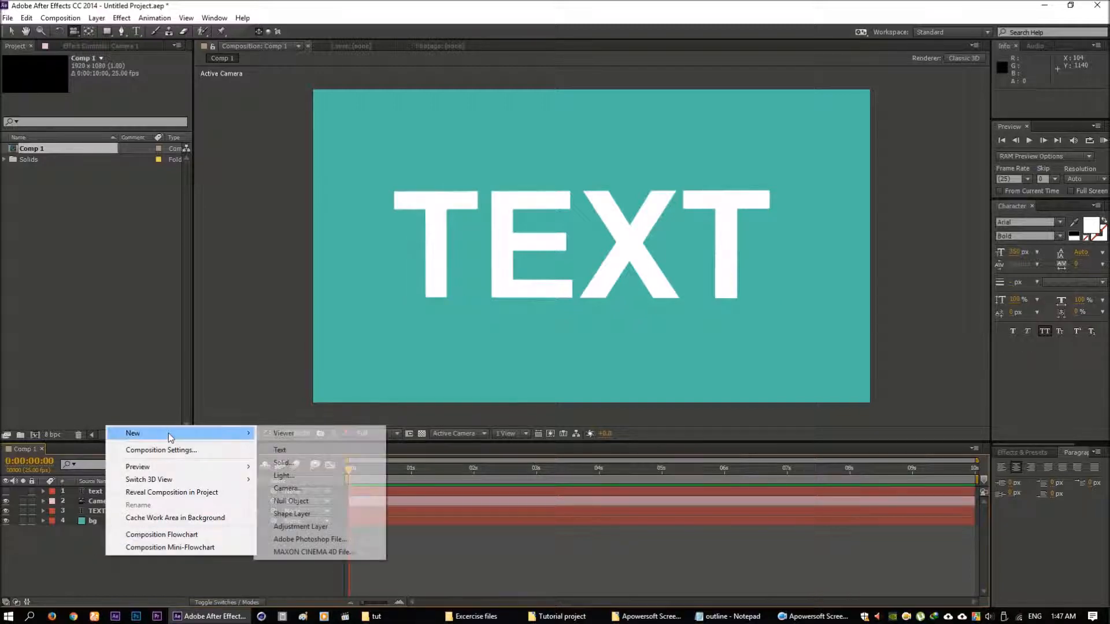
{"action": "left_click", "coordinate": [284, 475]}
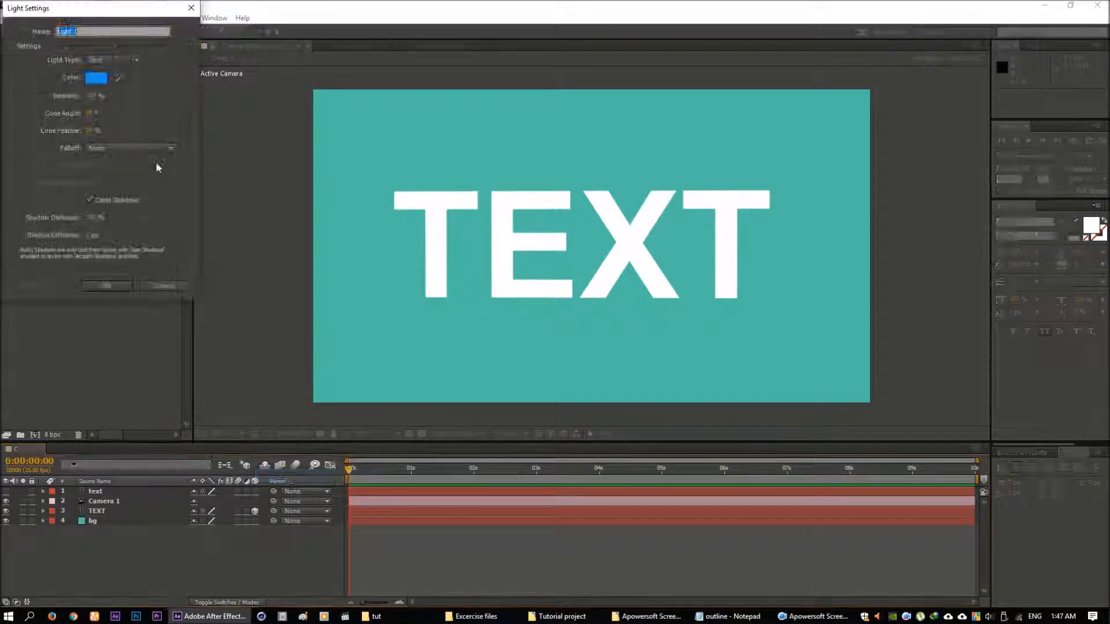
{"action": "left_click_drag", "start_coordinate": [104, 13], "coordinate": [186, 60]}
{"action": "left_click", "coordinate": [193, 107]}
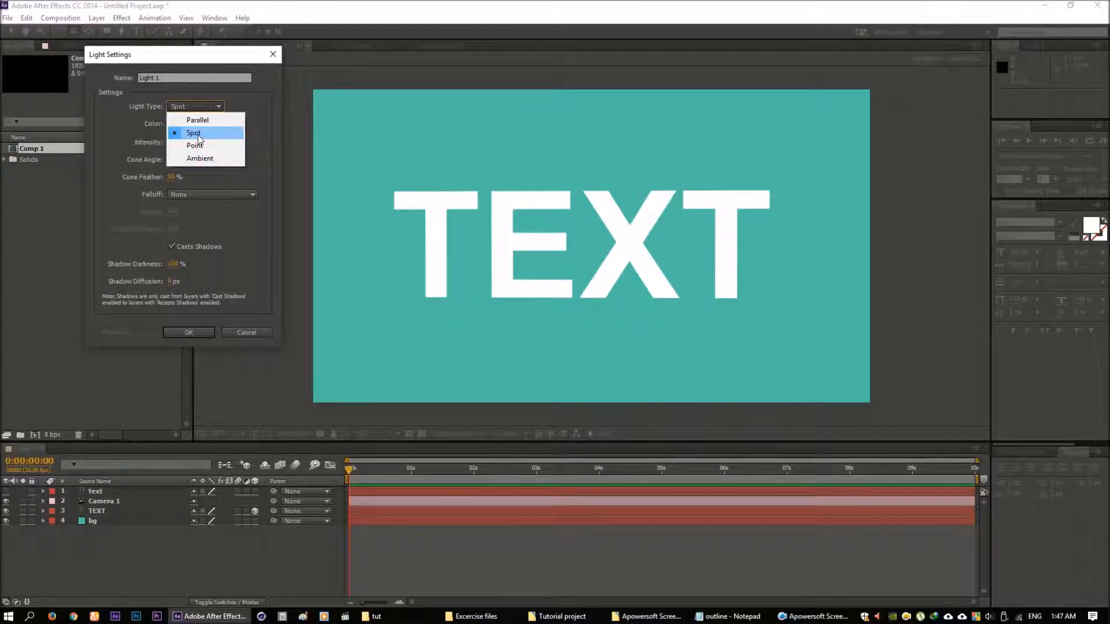
{"action": "left_click", "coordinate": [196, 134]}
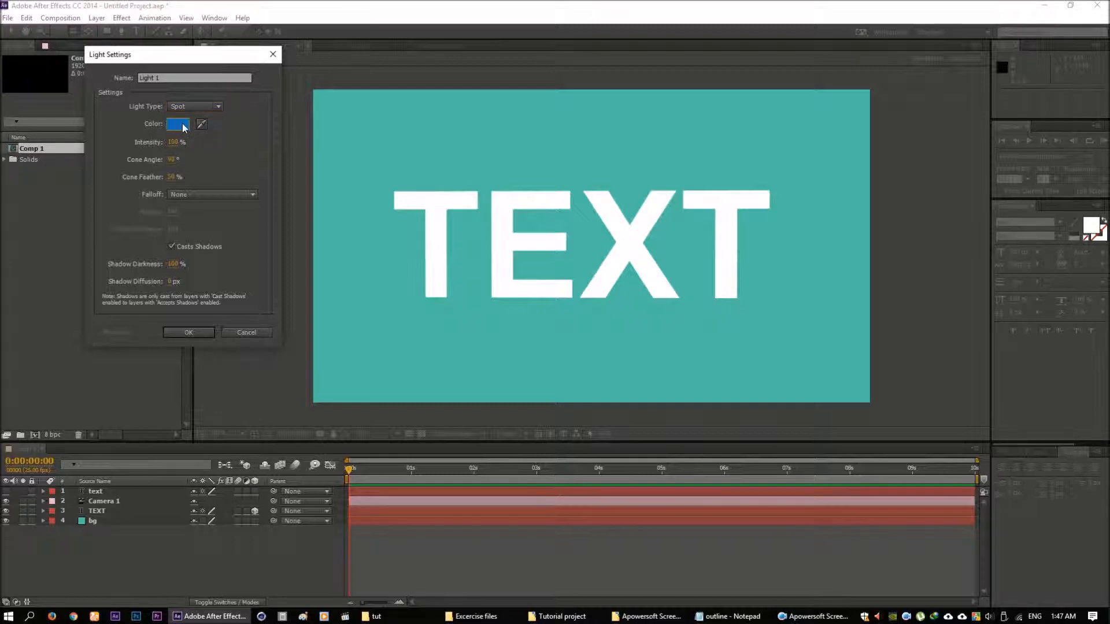
- Set the spot light's color to light blue and create the light with 100% intensity and shadow casting on
{"action": "left_click", "coordinate": [182, 123]}
{"action": "left_click_drag", "start_coordinate": [469, 382], "coordinate": [416, 381]}
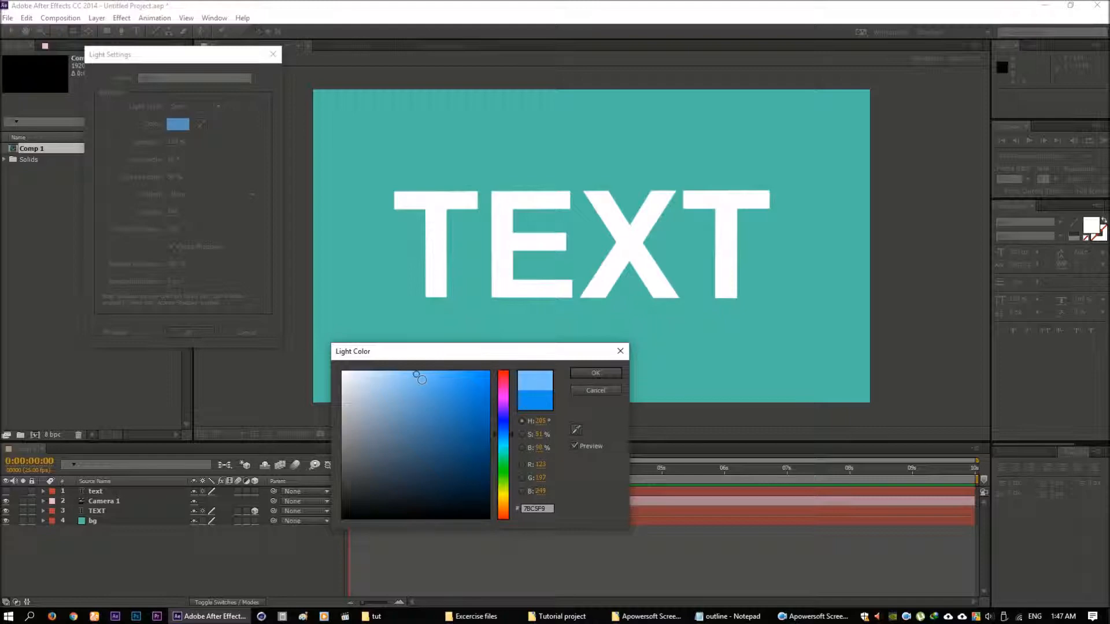
{"action": "left_click", "coordinate": [592, 372]}
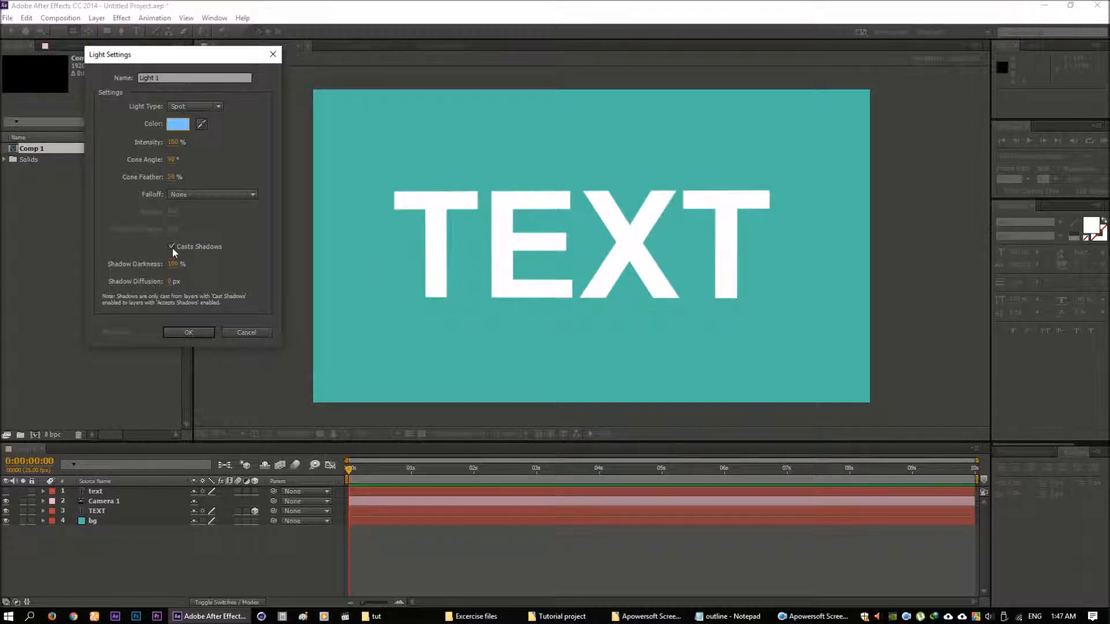
{"action": "left_click", "coordinate": [205, 332]}
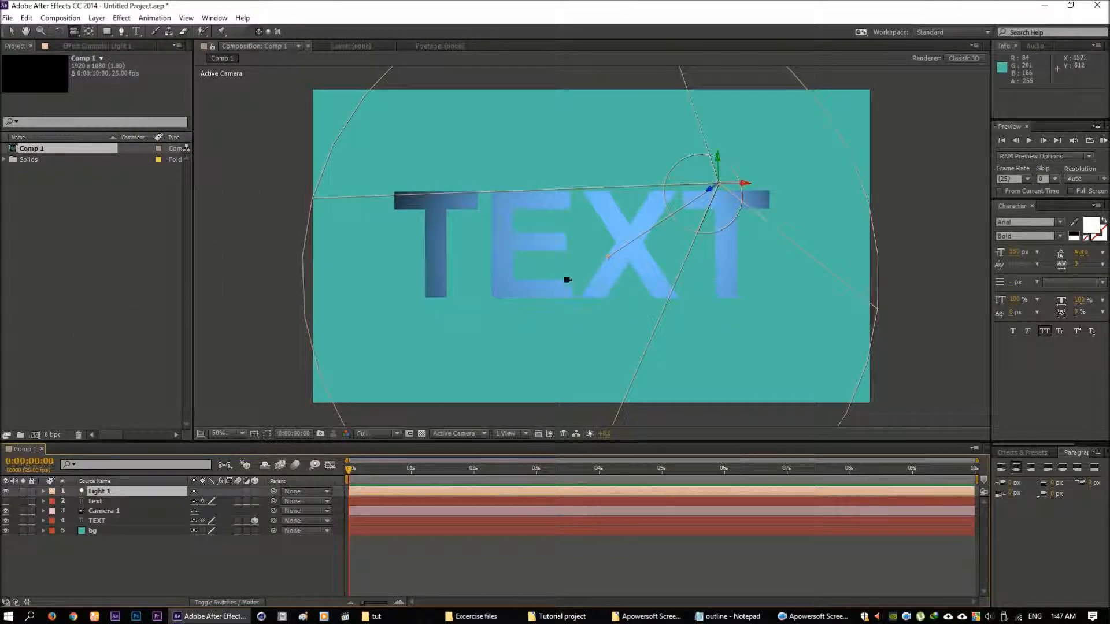
- Aim the spot light's point of interest between the letters E and X and move the light inward over the X
{"action": "left_click", "coordinate": [12, 31]}
{"action": "left_click_drag", "start_coordinate": [610, 263], "coordinate": [534, 231]}
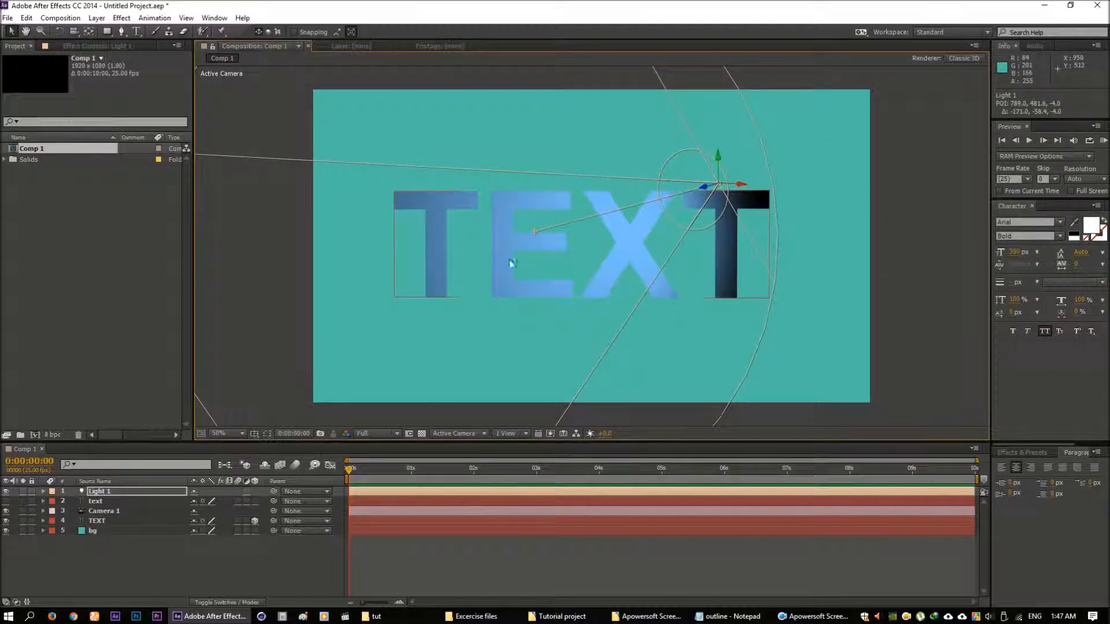
{"action": "left_click_drag", "start_coordinate": [533, 234], "coordinate": [594, 236]}
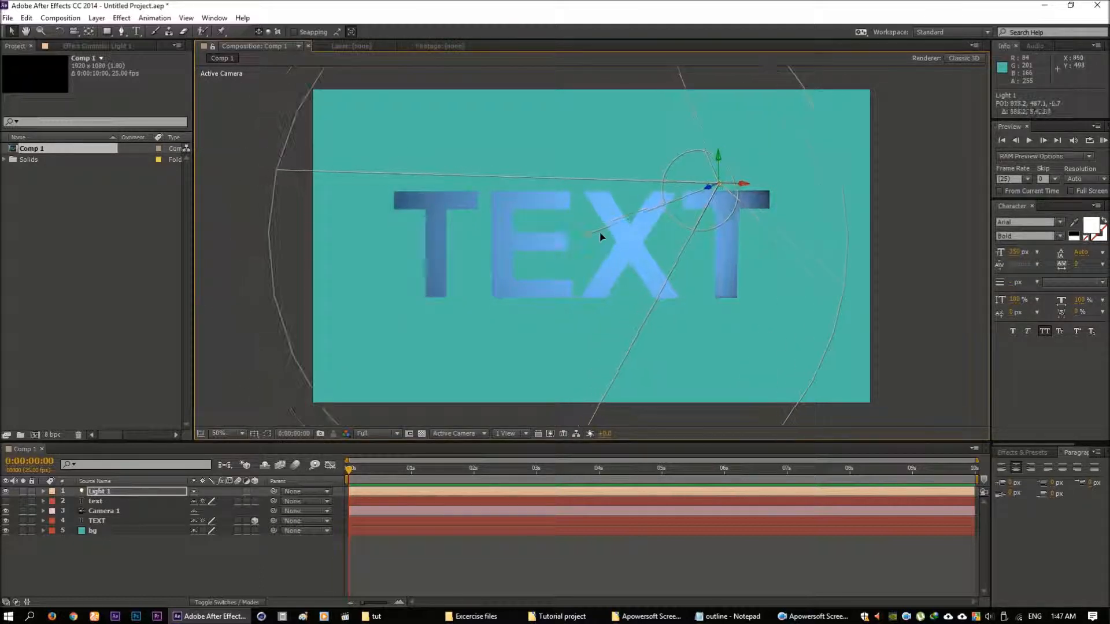
{"action": "left_click_drag", "start_coordinate": [712, 186], "coordinate": [665, 205]}
- Expand Light 1's light options, set the cone angle to 91°, and try a higher cone feather before undoing that feather change
{"action": "left_click", "coordinate": [43, 491]}
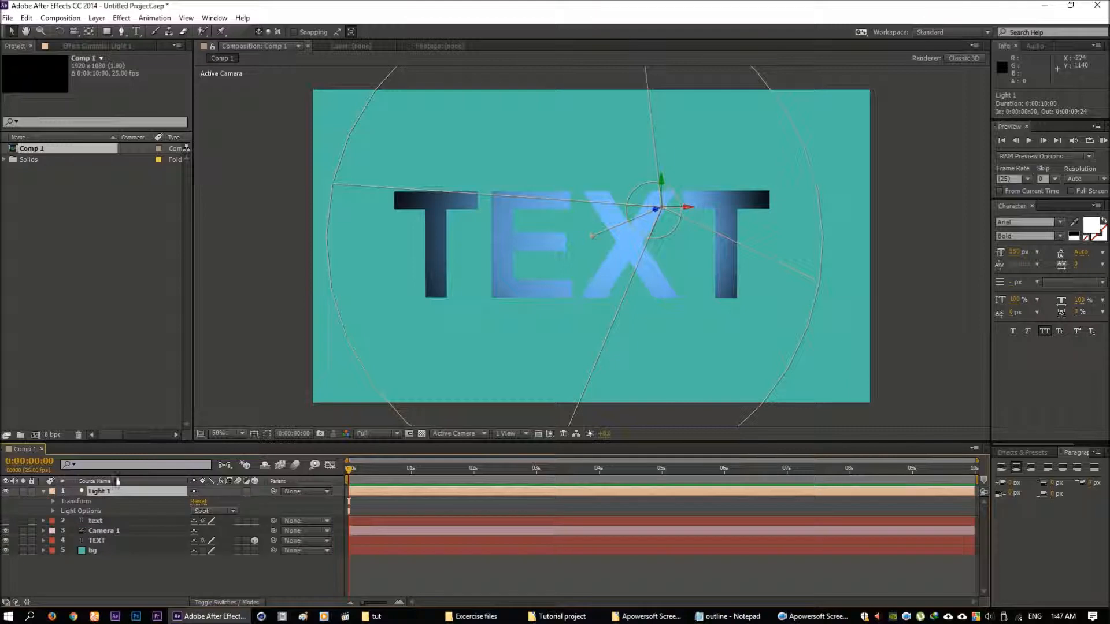
{"action": "left_click", "coordinate": [53, 511]}
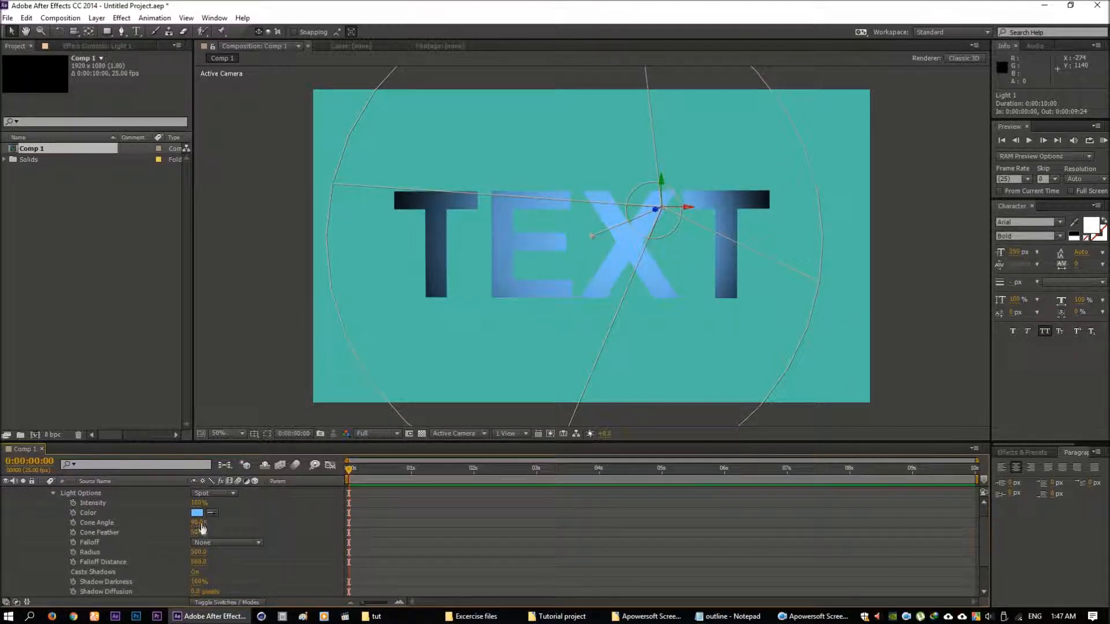
{"action": "mouse_move", "coordinate": [197, 523]}
{"action": "left_mouse_down"}
{"action": "mouse_move", "coordinate": [187, 526]}
{"action": "mouse_move", "coordinate": [204, 527]}
{"action": "left_mouse_up"}
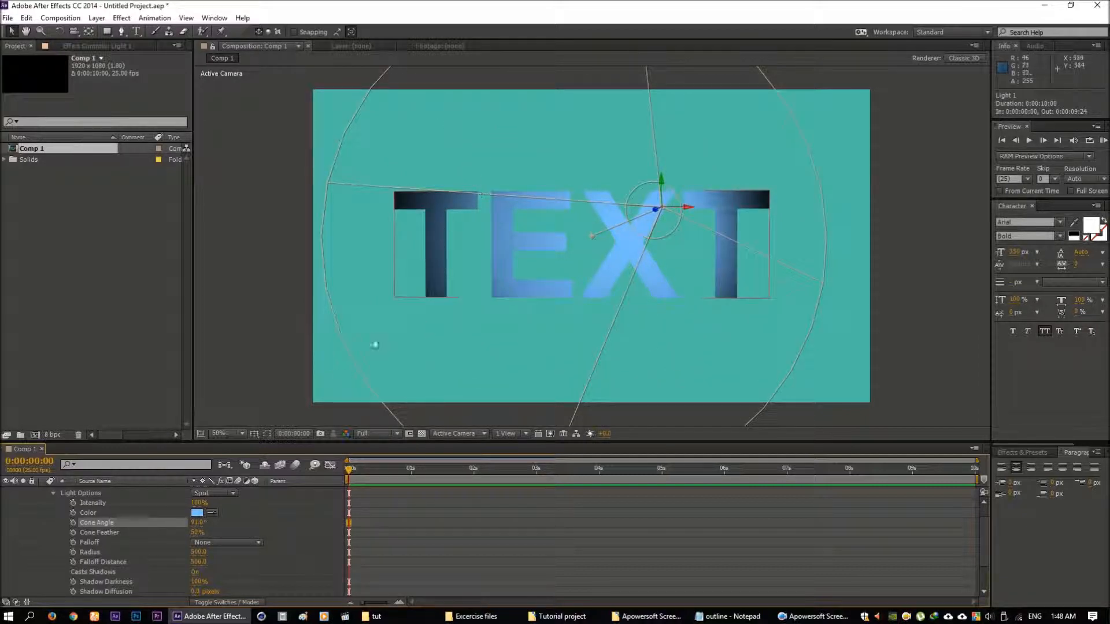
{"action": "left_click_drag", "start_coordinate": [198, 533], "coordinate": [223, 536]}
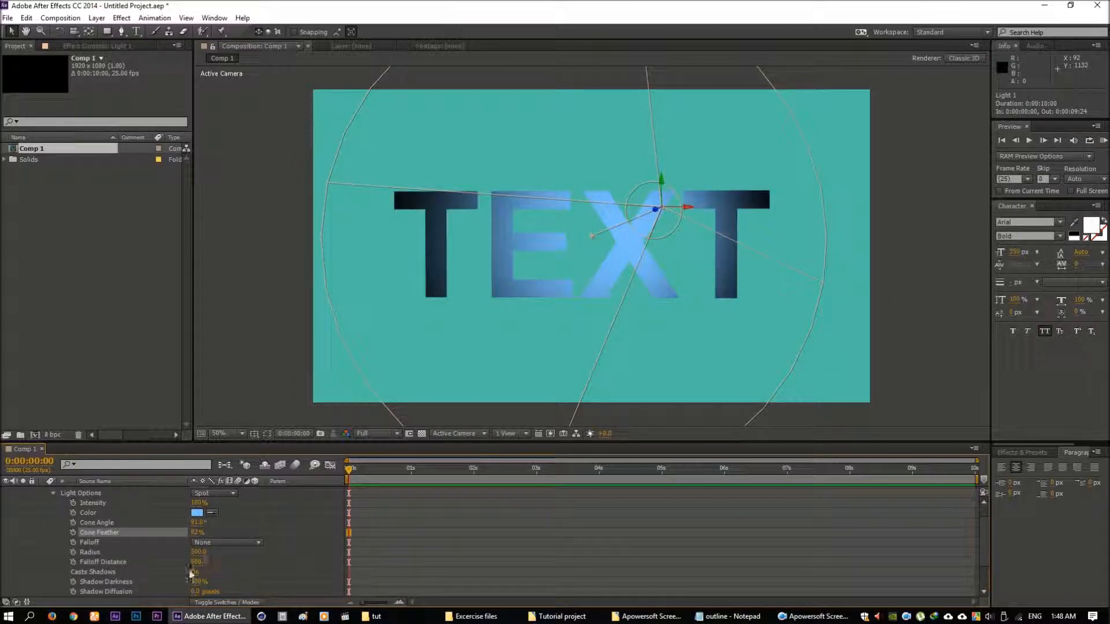
{"action": "key", "text": "ctrl+z"}
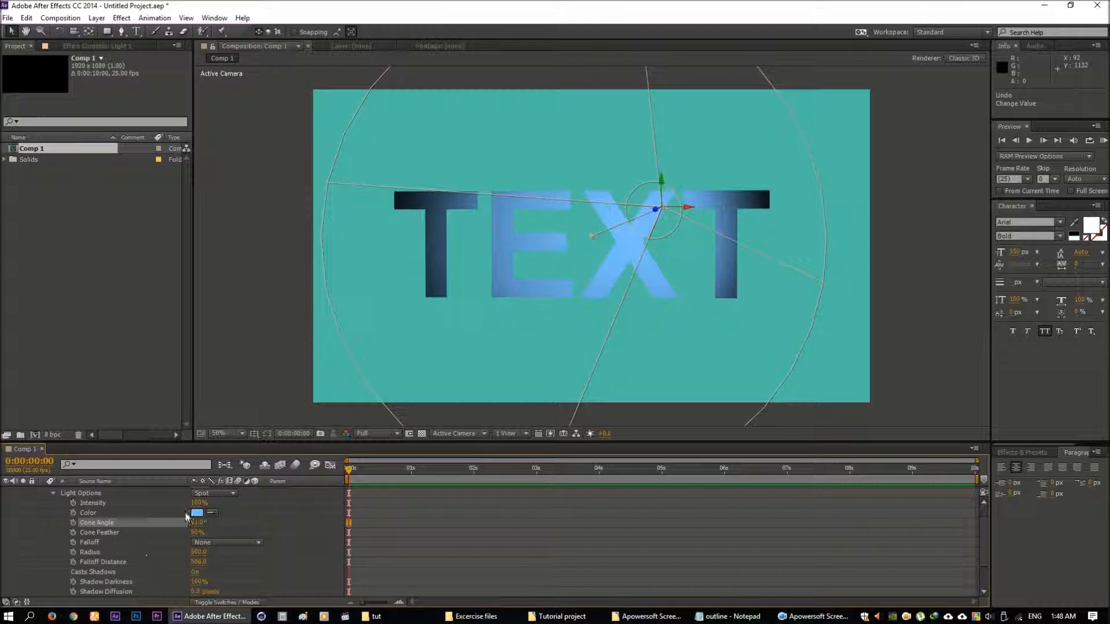
- Set Light 1's color to white and collapse the light's properties
{"action": "left_click_drag", "start_coordinate": [203, 503], "coordinate": [207, 528]}
{"action": "left_click", "coordinate": [197, 512]}
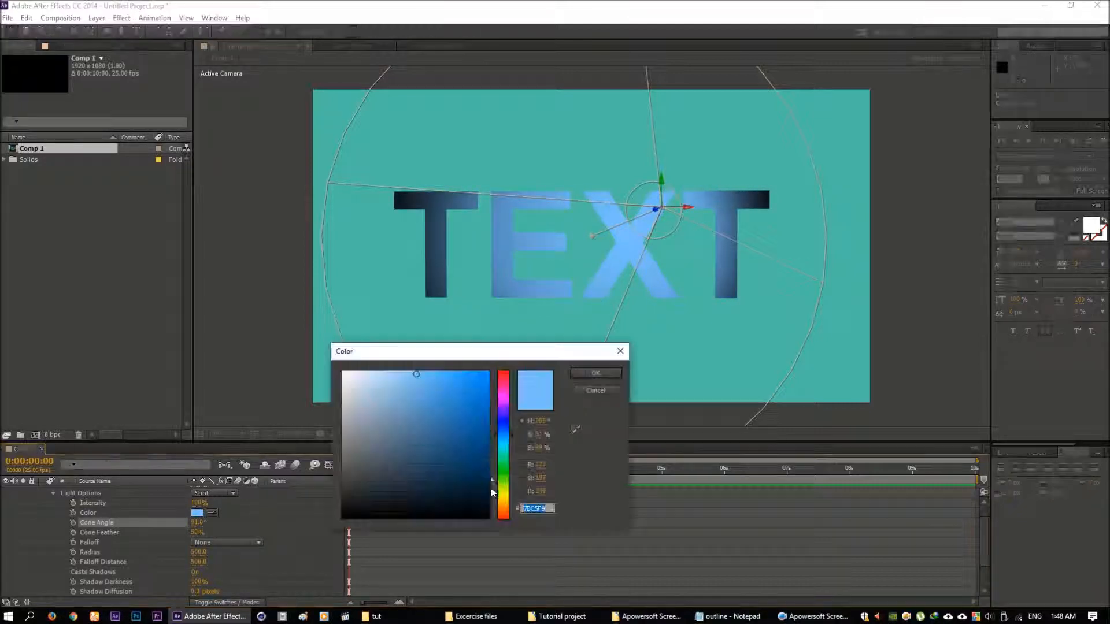
{"action": "mouse_move", "coordinate": [504, 437]}
{"action": "left_mouse_down"}
{"action": "mouse_move", "coordinate": [508, 359]}
{"action": "mouse_move", "coordinate": [282, 331]}
{"action": "left_mouse_up"}
{"action": "left_click", "coordinate": [593, 375]}
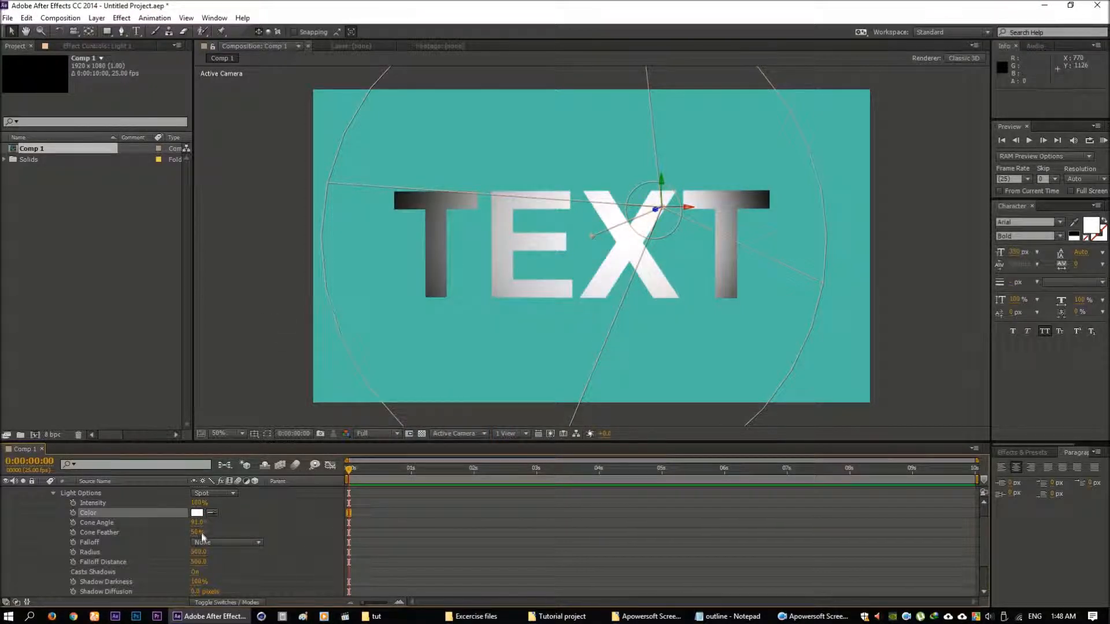
{"action": "scroll", "coordinate": [107, 524], "scroll_direction": "up", "scroll_amount": 1}
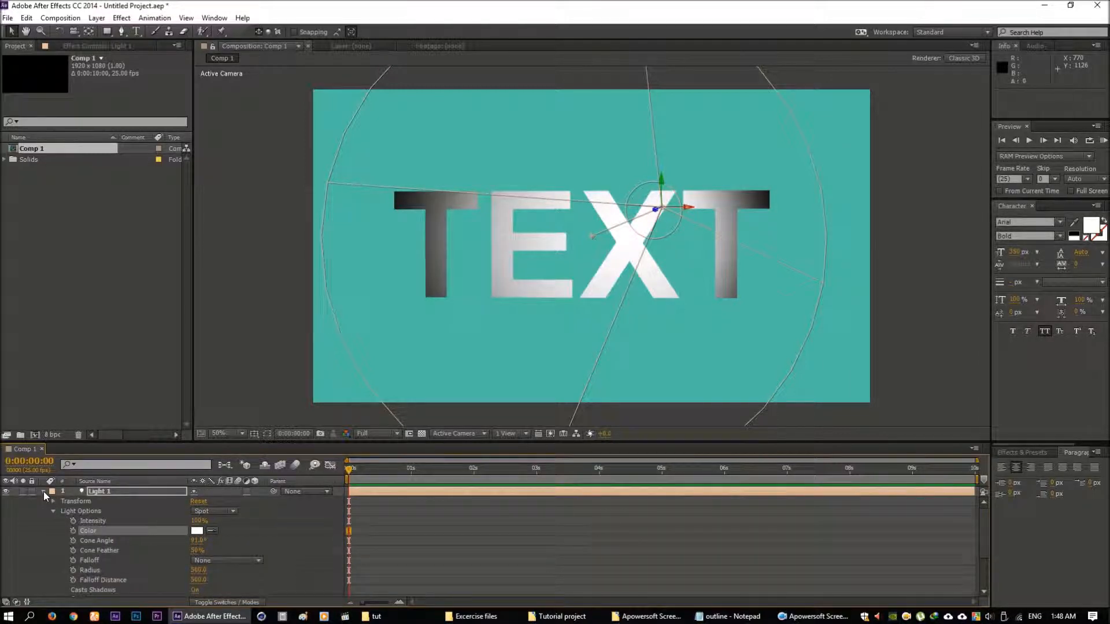
{"action": "left_click", "coordinate": [44, 491]}
- Nudge Light 1's point of interest slightly and make the bg layer a 3D layer
{"action": "left_click", "coordinate": [98, 531]}
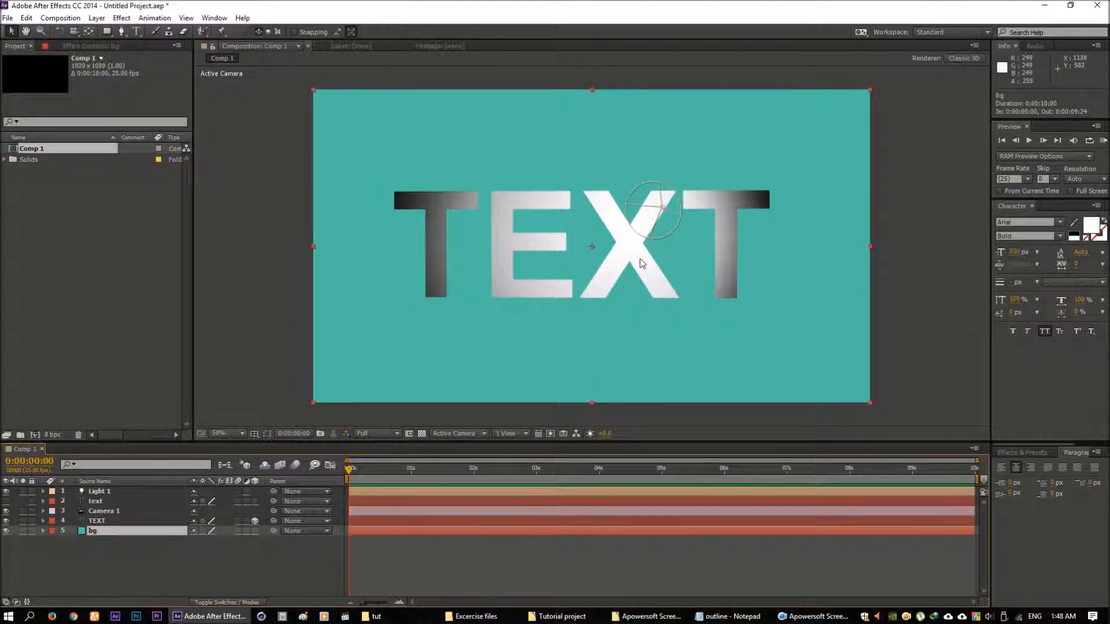
{"action": "left_click", "coordinate": [98, 491]}
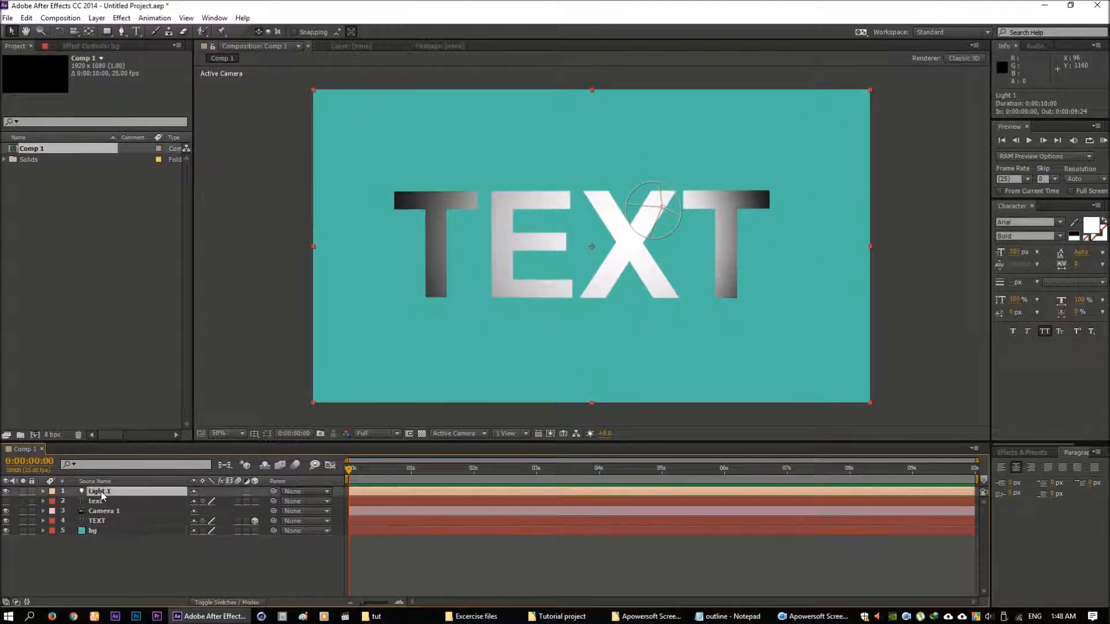
{"action": "mouse_move", "coordinate": [591, 236]}
{"action": "left_mouse_down"}
{"action": "mouse_move", "coordinate": [543, 251]}
{"action": "mouse_move", "coordinate": [596, 224]}
{"action": "mouse_move", "coordinate": [606, 238]}
{"action": "mouse_move", "coordinate": [595, 239]}
{"action": "left_mouse_up"}
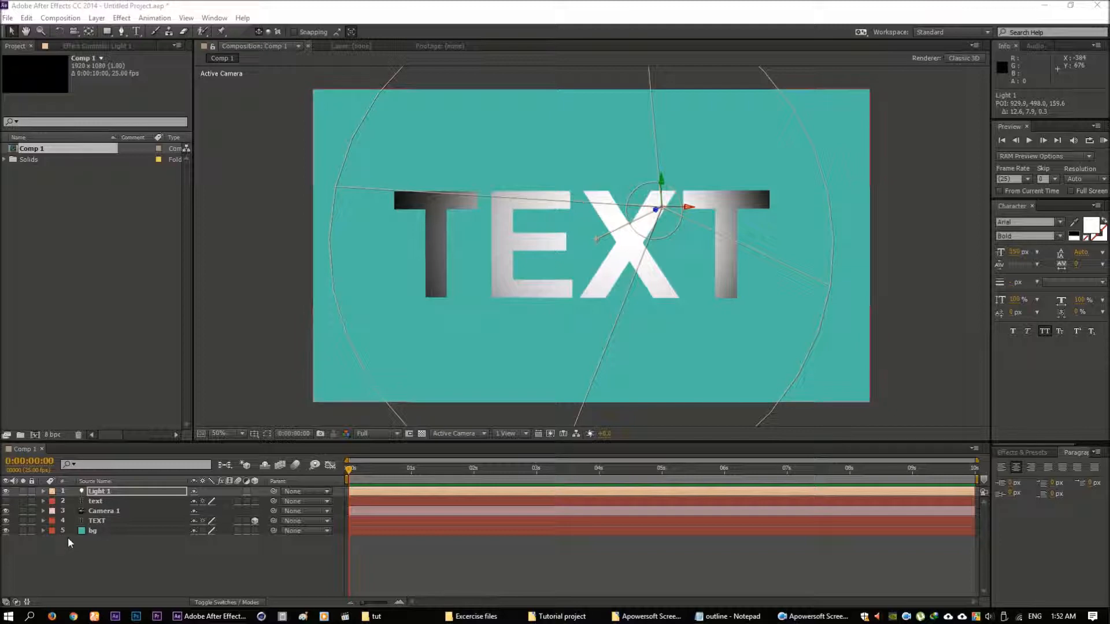
{"action": "left_click", "coordinate": [103, 532]}
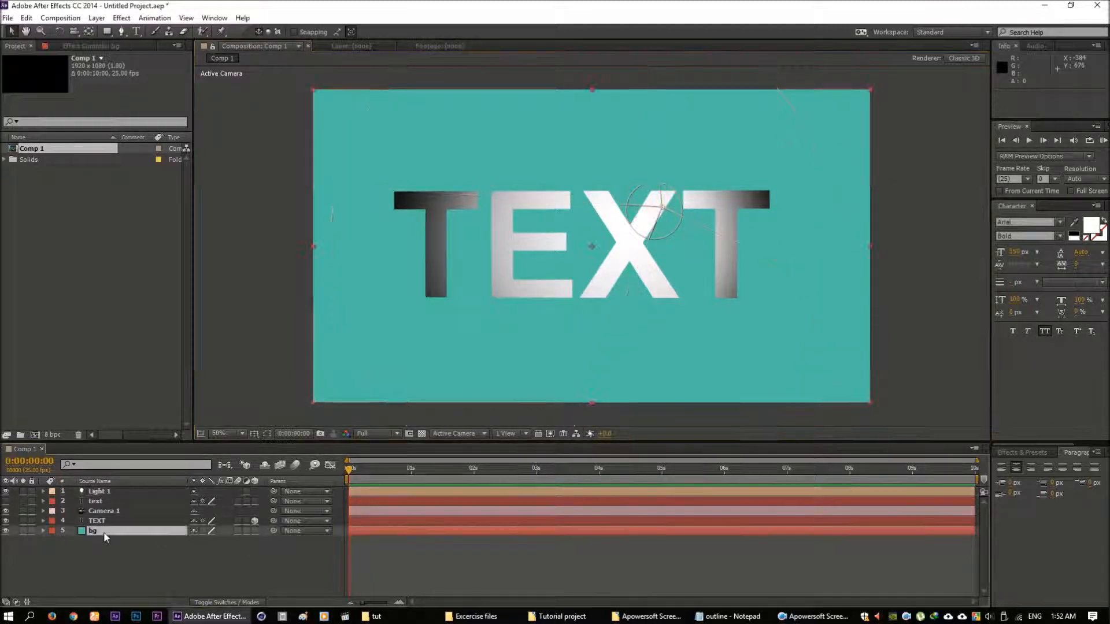
{"action": "left_click", "coordinate": [255, 530]}
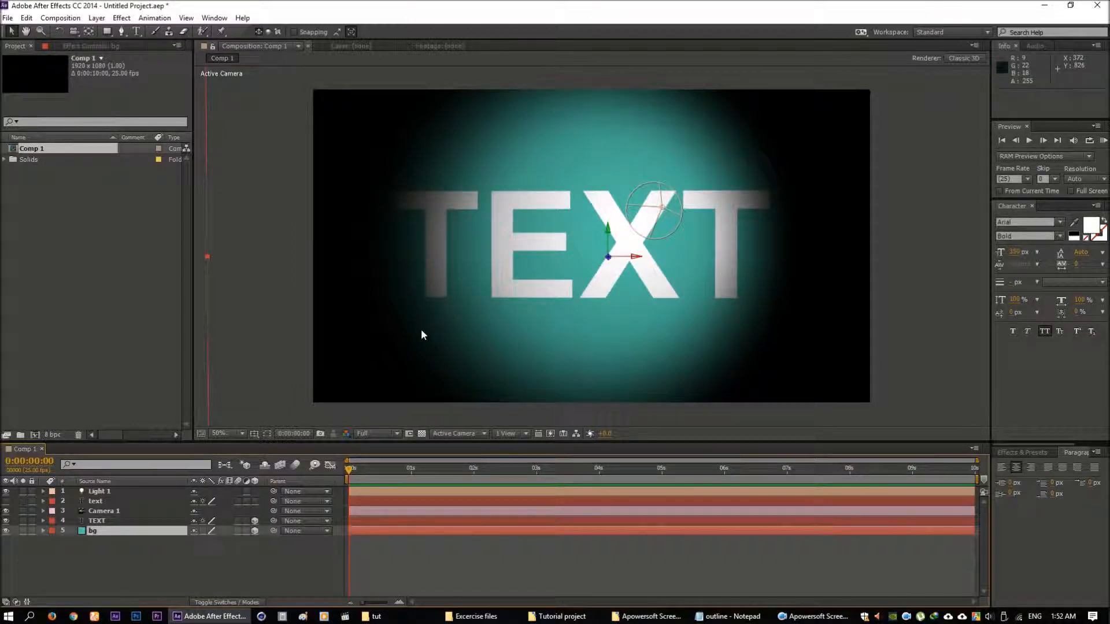
- Lower the preview resolution to Half, move Light 1 above and right of the last T, and aim it at the X
{"action": "left_click", "coordinate": [101, 492]}
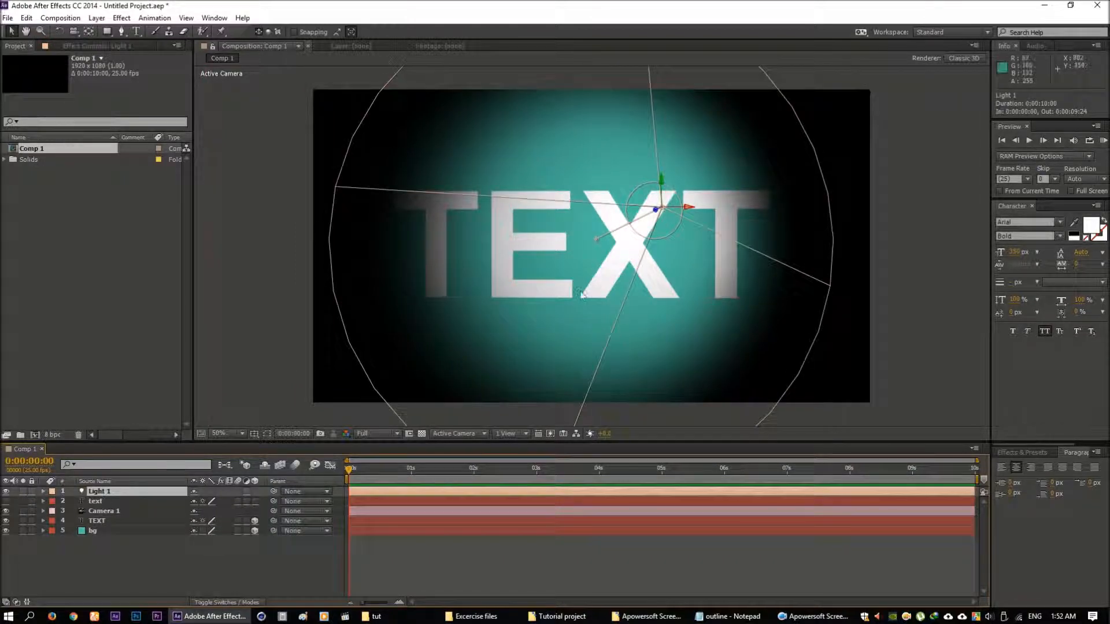
{"action": "left_click_drag", "start_coordinate": [594, 239], "coordinate": [618, 236]}
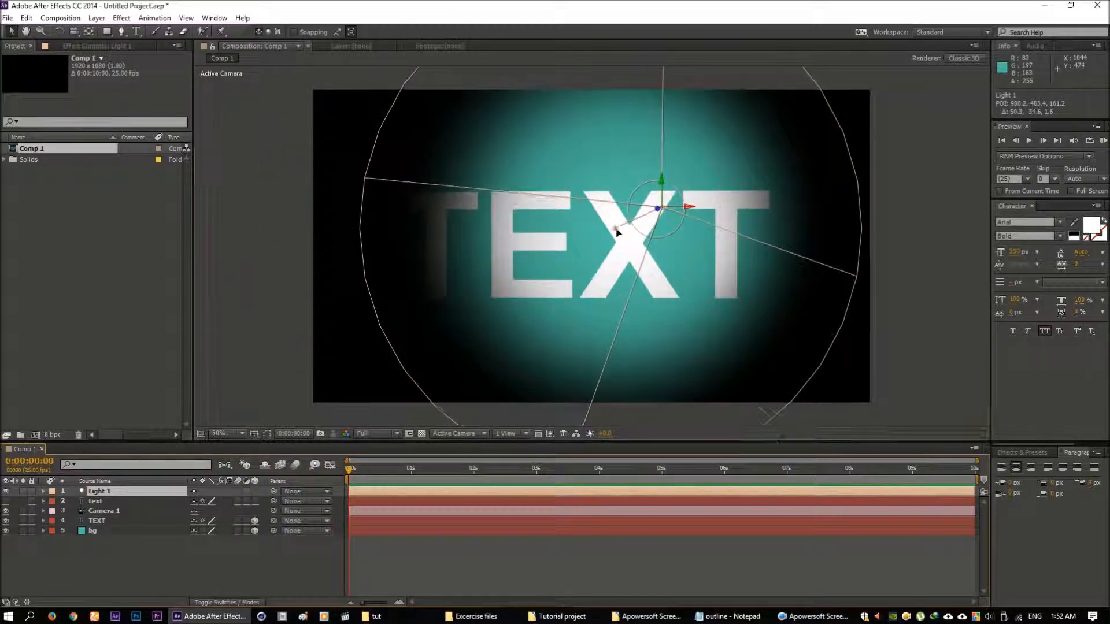
{"action": "left_click", "coordinate": [381, 433]}
{"action": "left_click", "coordinate": [384, 475]}
{"action": "mouse_move", "coordinate": [615, 231]}
{"action": "left_mouse_down"}
{"action": "mouse_move", "coordinate": [602, 234]}
{"action": "mouse_move", "coordinate": [619, 231]}
{"action": "mouse_move", "coordinate": [601, 206]}
{"action": "mouse_move", "coordinate": [649, 218]}
{"action": "mouse_move", "coordinate": [565, 243]}
{"action": "mouse_move", "coordinate": [595, 230]}
{"action": "left_mouse_up"}
{"action": "left_click_drag", "start_coordinate": [658, 213], "coordinate": [754, 228]}
{"action": "left_click_drag", "start_coordinate": [616, 233], "coordinate": [618, 236]}
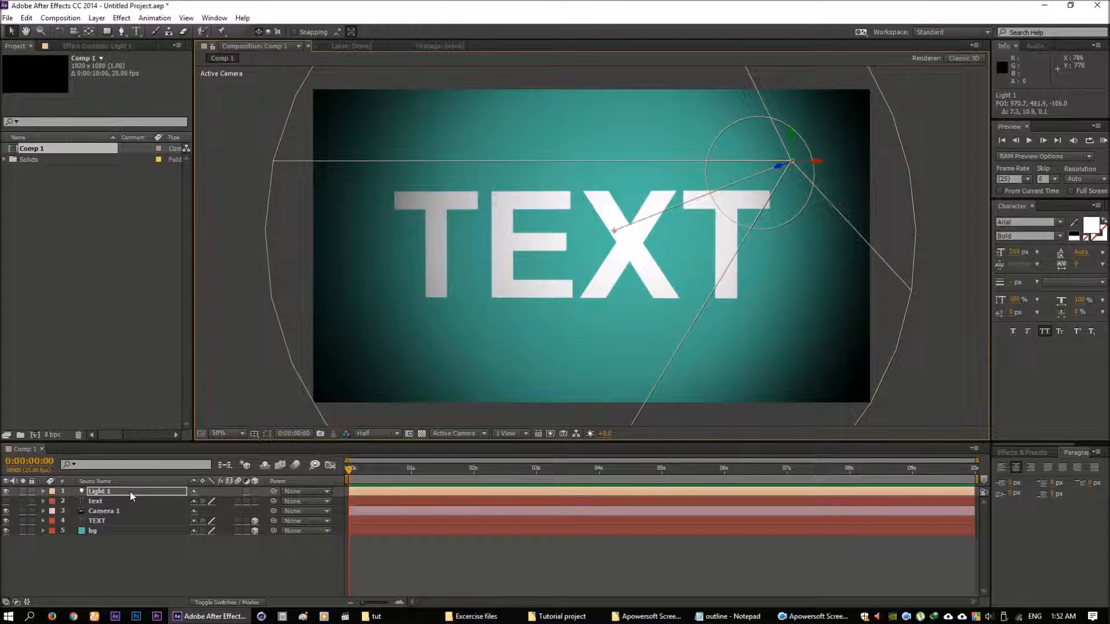
- Switch to Custom View 1 and move the TEXT layer forward along its Z axis to about -71.6, away from the background
{"action": "left_click", "coordinate": [476, 433]}
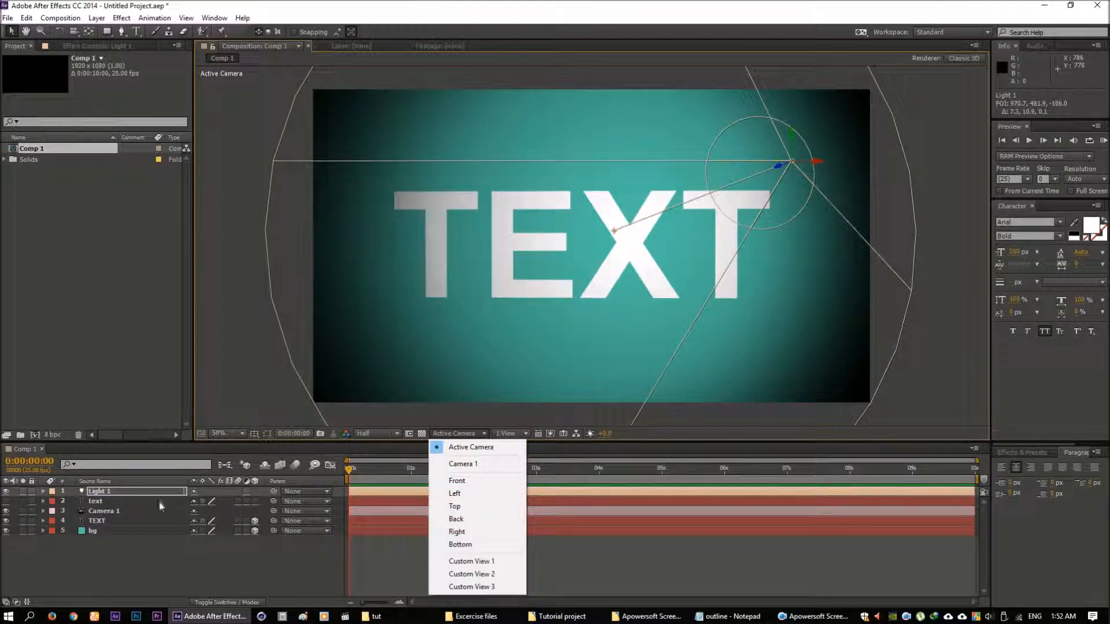
{"action": "left_click", "coordinate": [469, 562]}
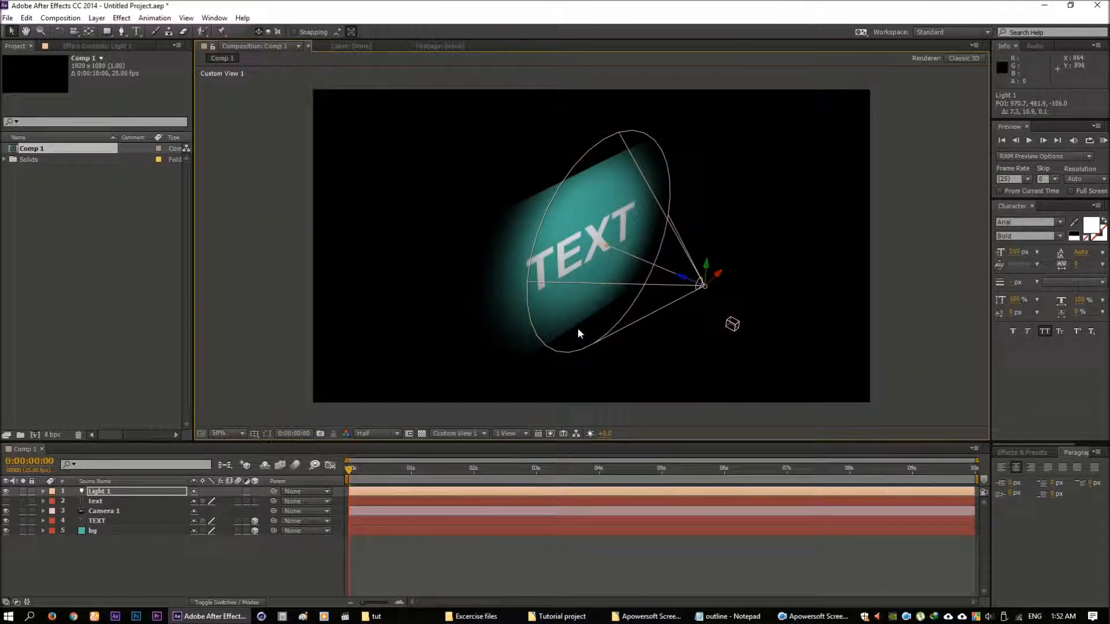
{"action": "left_click", "coordinate": [97, 520]}
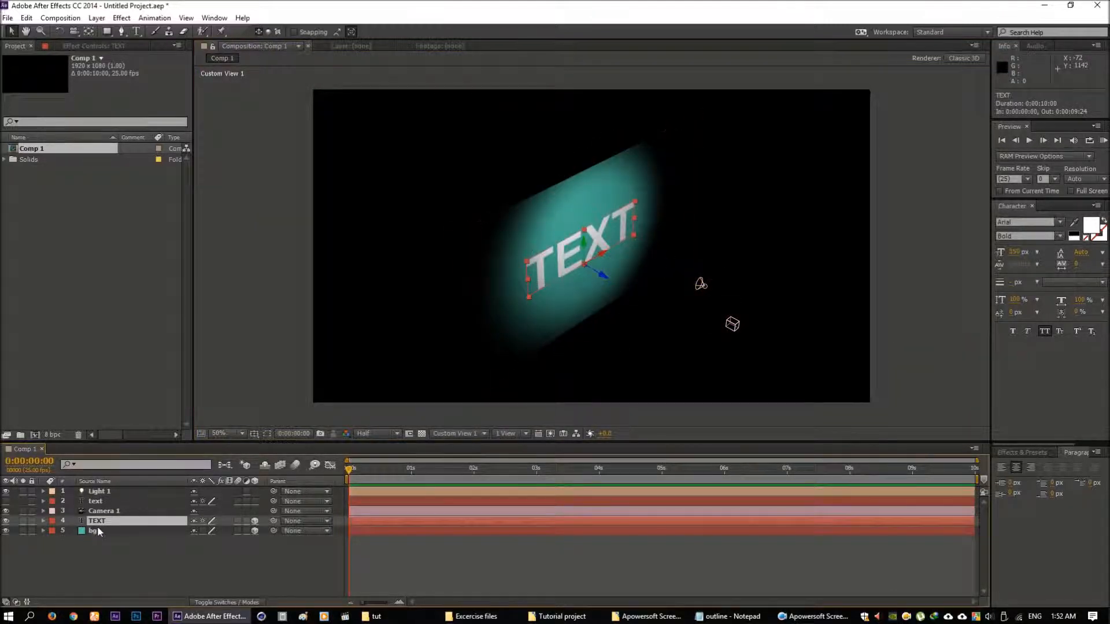
{"action": "left_click_drag", "start_coordinate": [605, 280], "coordinate": [562, 192]}
- View the scene from Custom View 2, Custom View 3 and the Top view
{"action": "left_click", "coordinate": [474, 434]}
{"action": "left_click", "coordinate": [465, 572]}
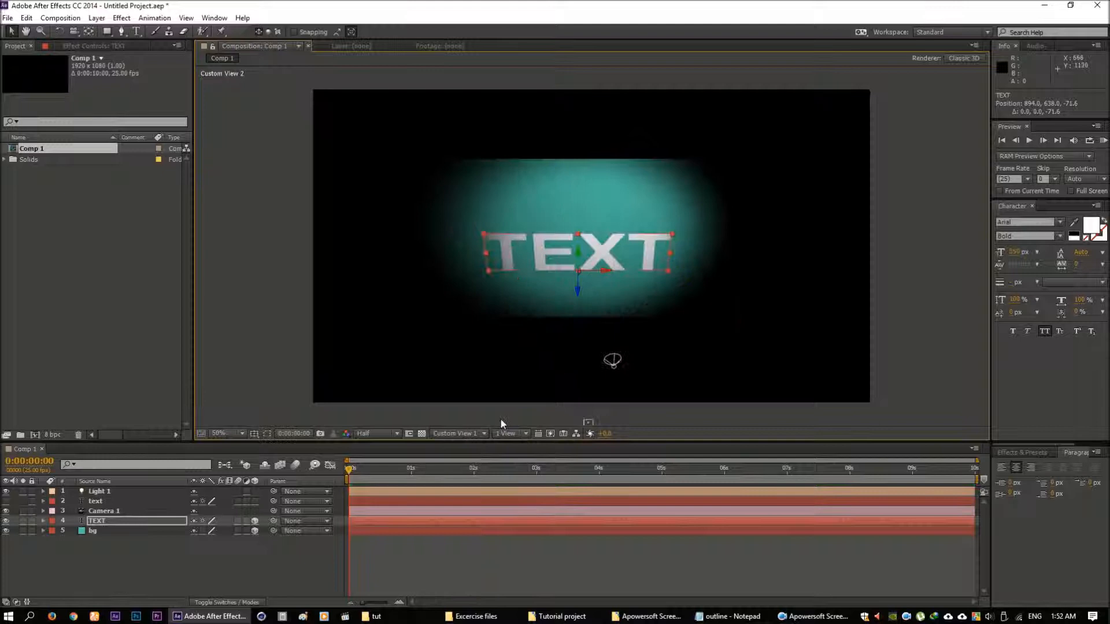
{"action": "left_click", "coordinate": [462, 434]}
{"action": "left_click", "coordinate": [468, 587]}
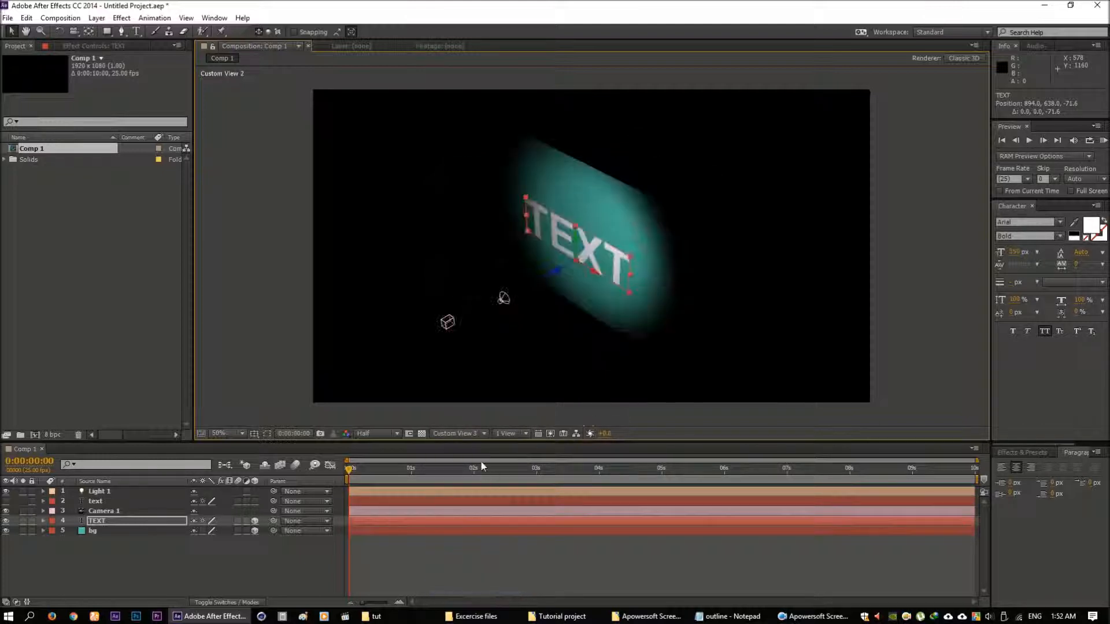
{"action": "left_click", "coordinate": [466, 433]}
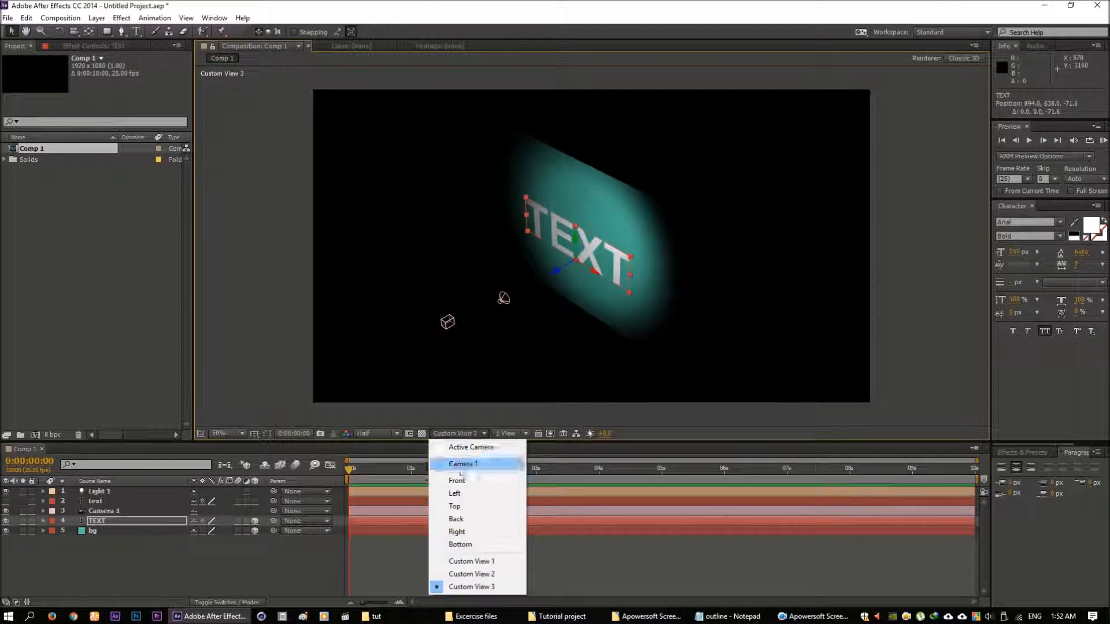
{"action": "left_click", "coordinate": [467, 506]}
- Select TEXT, bg, Light 1 and Camera 1 in turn to compare their depth positions from above
{"action": "left_click", "coordinate": [98, 523]}
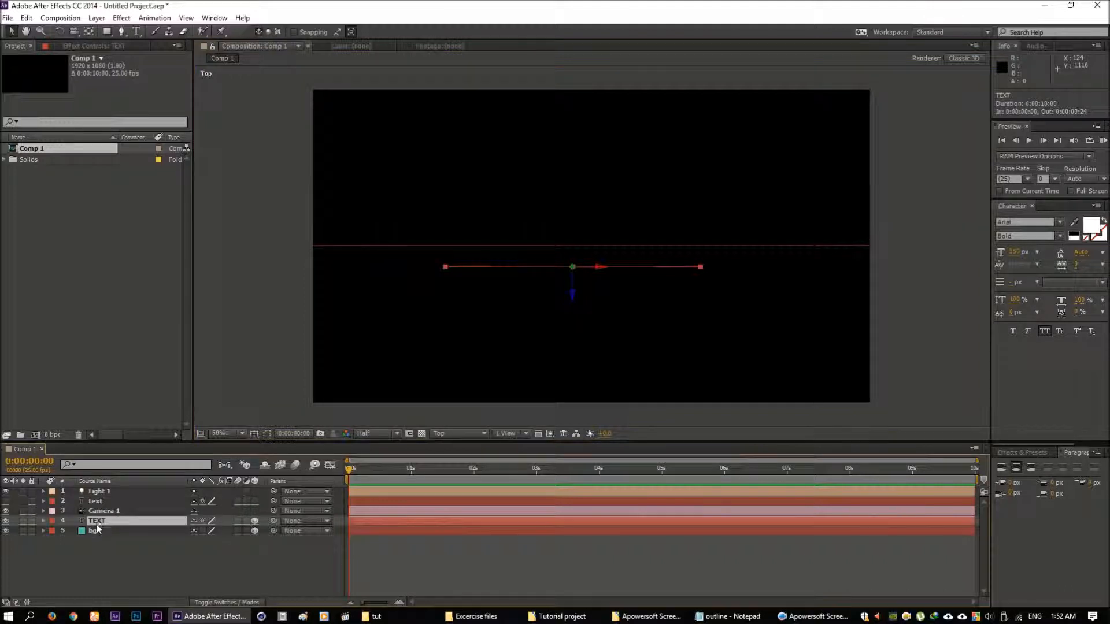
{"action": "left_click", "coordinate": [95, 530]}
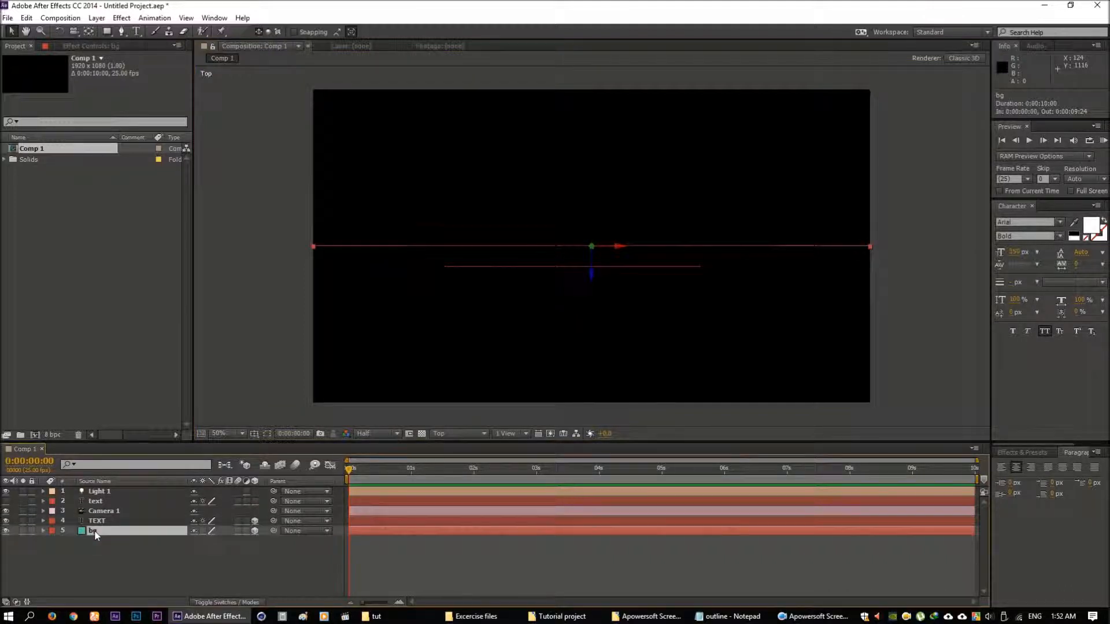
{"action": "left_click", "coordinate": [99, 493]}
{"action": "scroll", "coordinate": [520, 332], "scroll_direction": "down", "scroll_amount": 2}
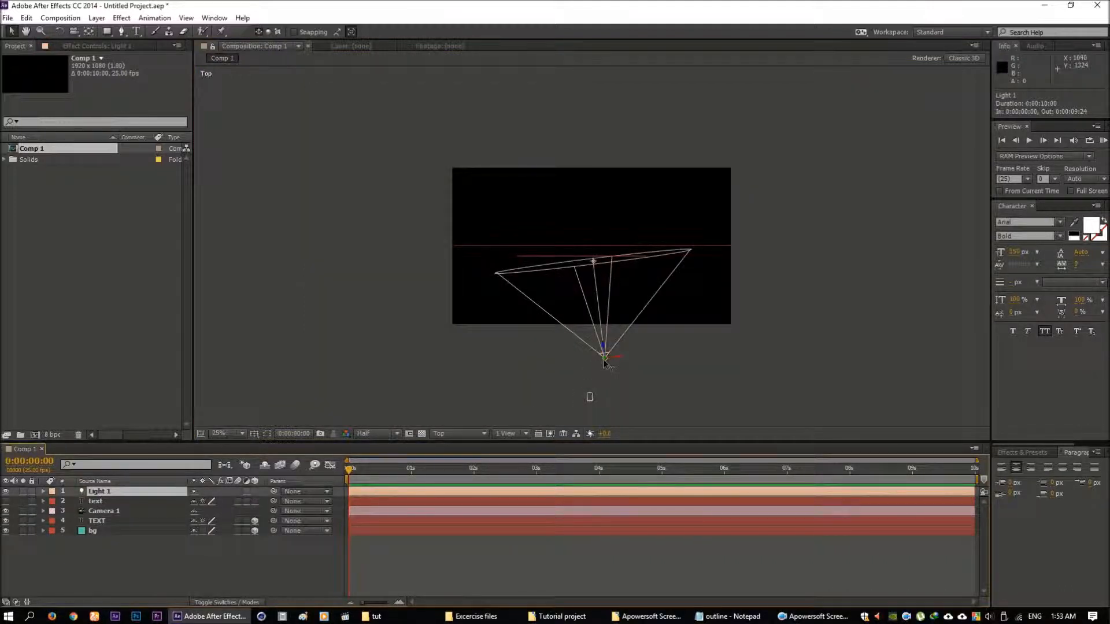
{"action": "left_click", "coordinate": [97, 512]}
- Return to the Active Camera view at 50% magnification
{"action": "left_click", "coordinate": [462, 432]}
{"action": "left_click", "coordinate": [462, 446]}
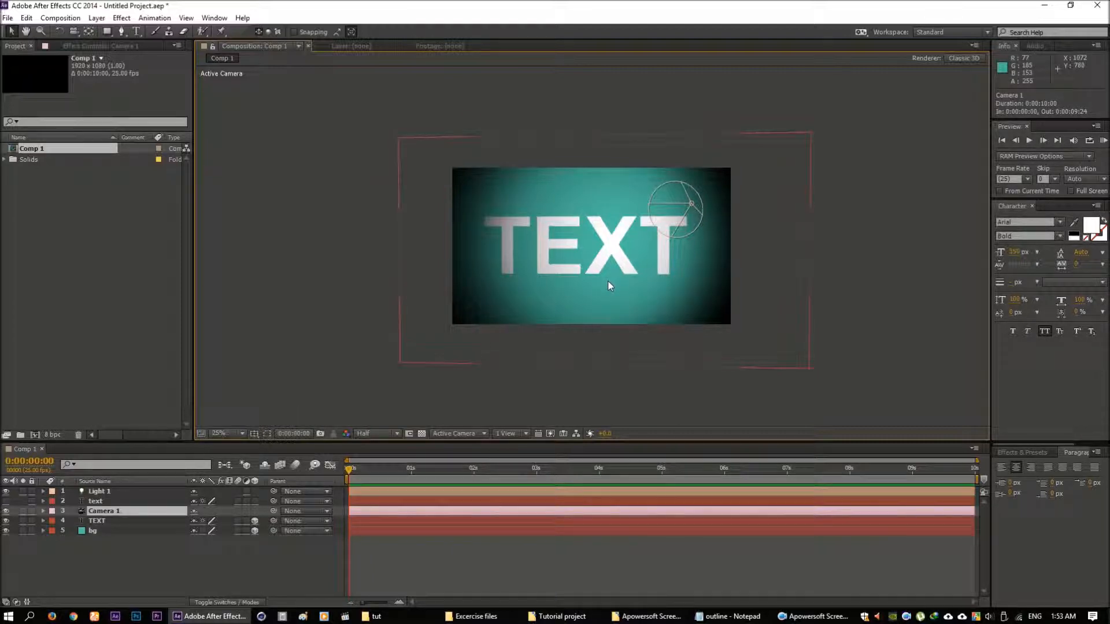
{"action": "key", "text": "period"}
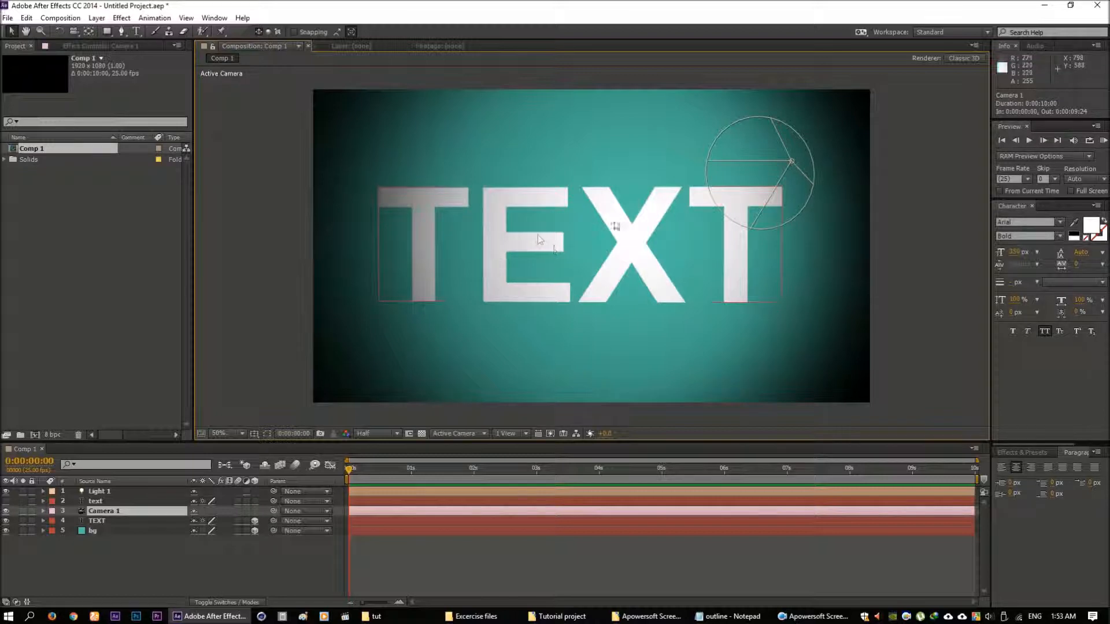
- Turn on Casts Shadows in the TEXT layer's Material Options
{"action": "left_click", "coordinate": [96, 501]}
{"action": "left_click", "coordinate": [97, 520]}
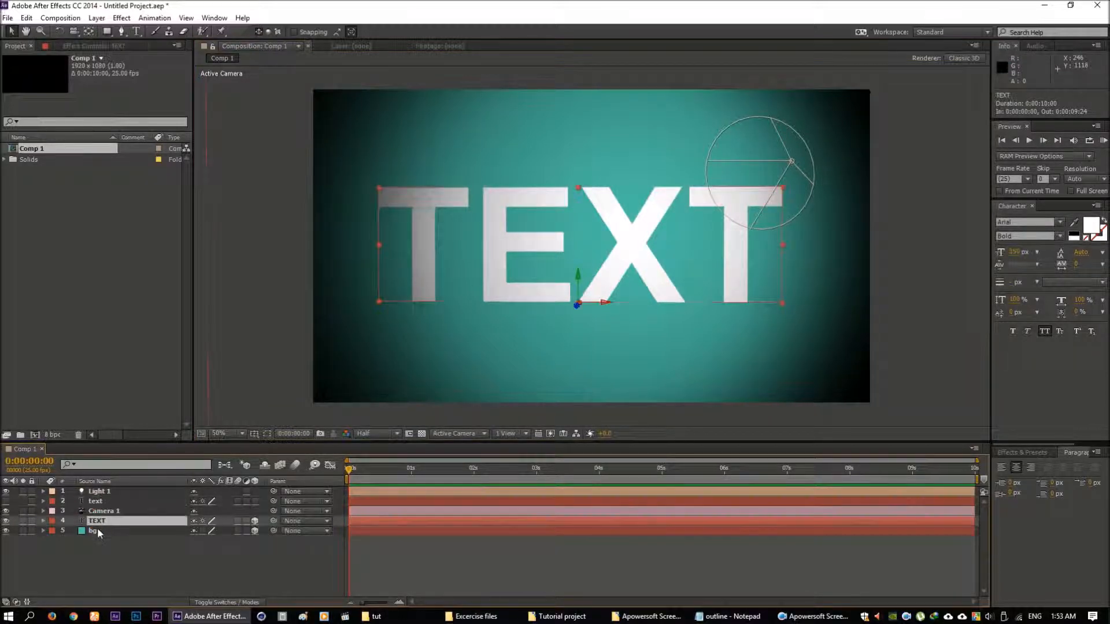
{"action": "left_click", "coordinate": [95, 531]}
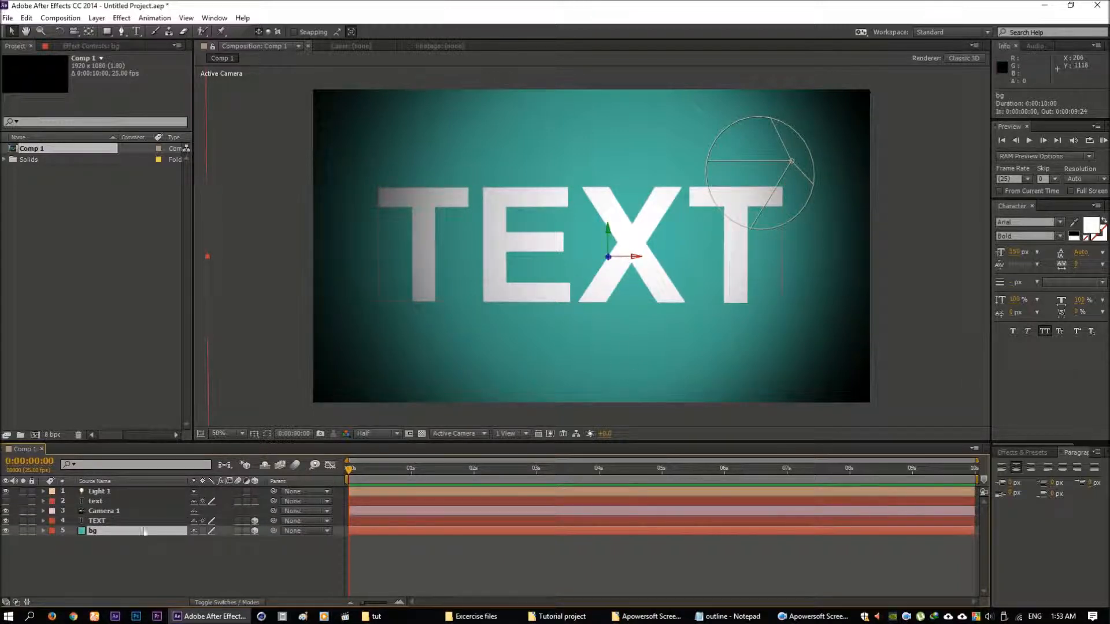
{"action": "left_click", "coordinate": [96, 522]}
{"action": "left_click", "coordinate": [43, 520]}
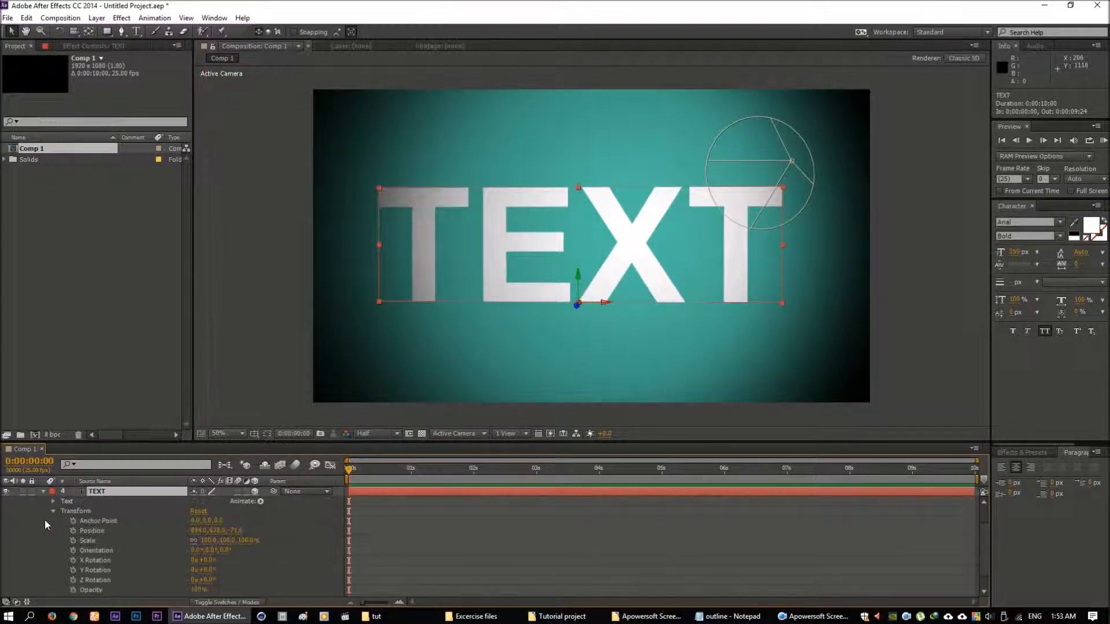
{"action": "scroll", "coordinate": [53, 514], "scroll_direction": "down", "scroll_amount": 1}
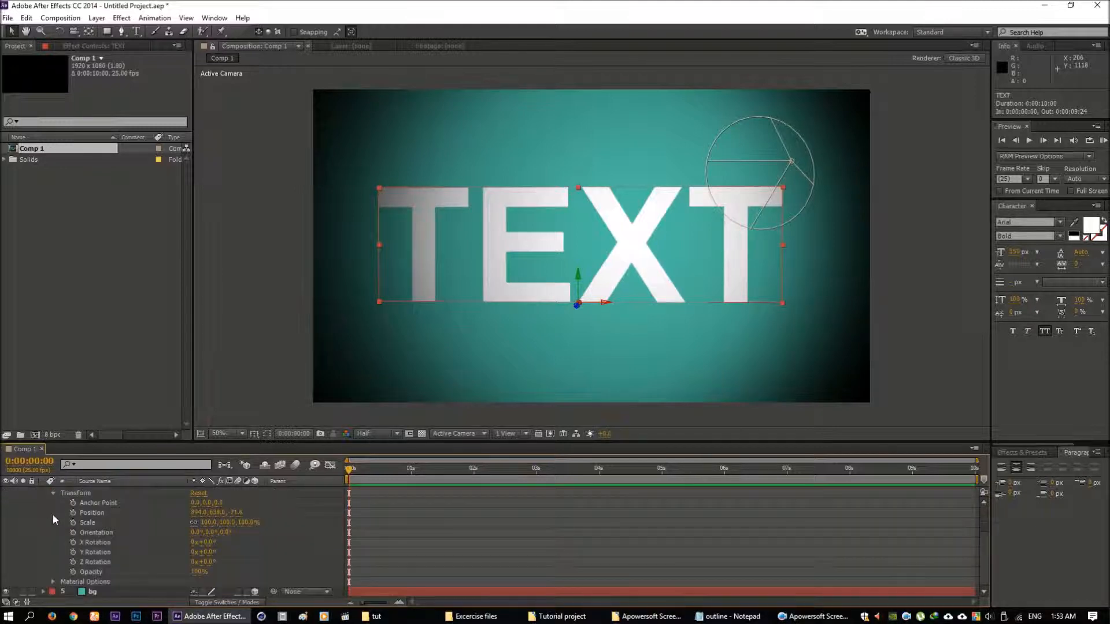
{"action": "left_click", "coordinate": [53, 581]}
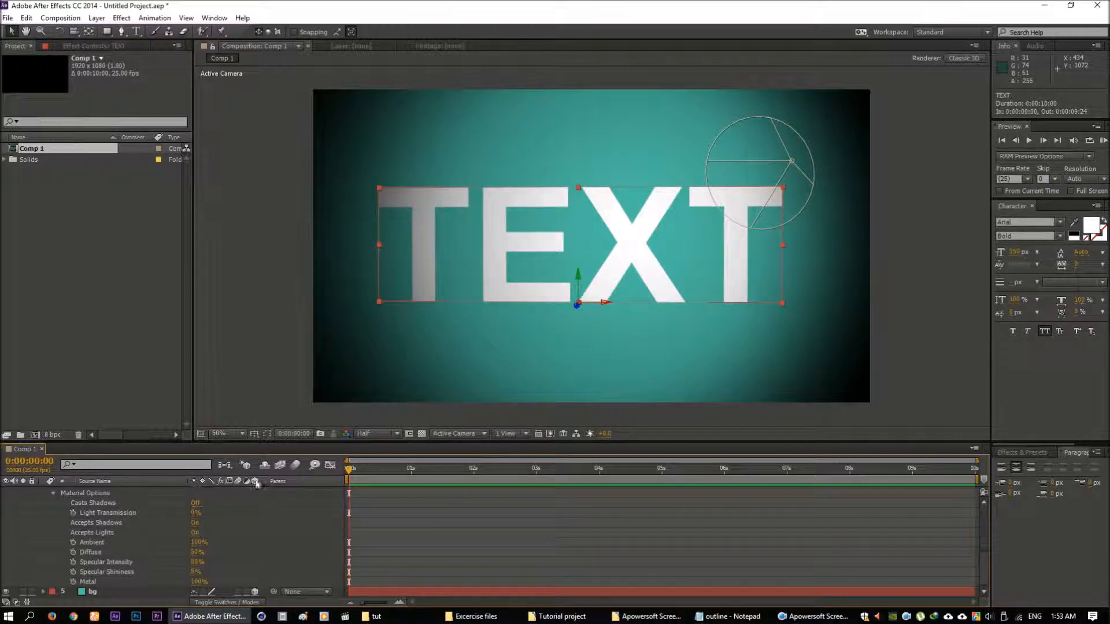
{"action": "left_click", "coordinate": [87, 592]}
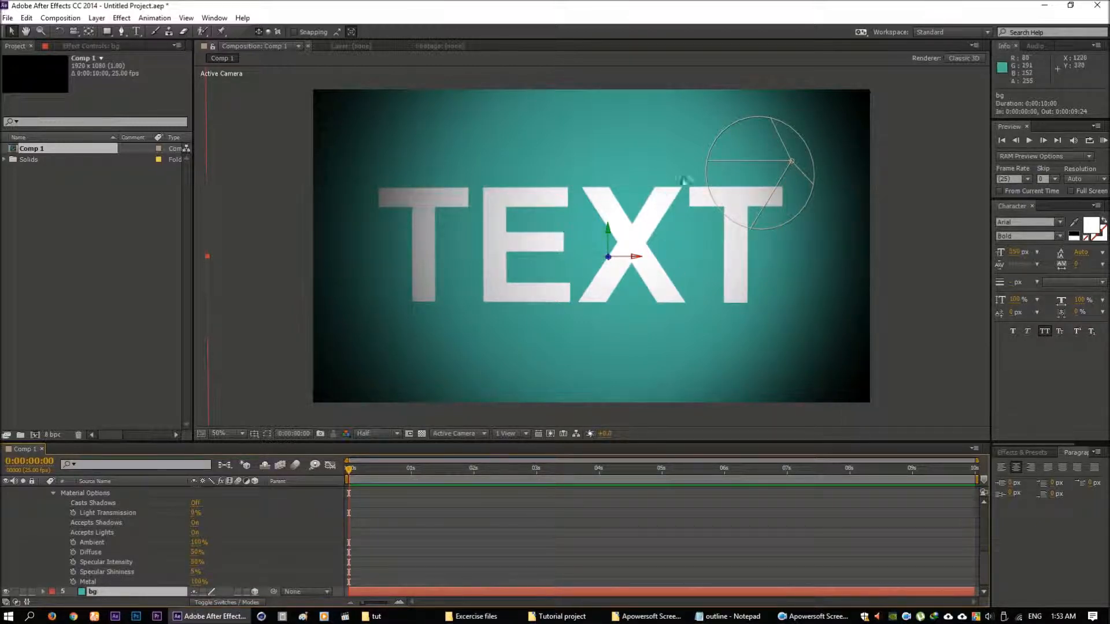
{"action": "scroll", "coordinate": [86, 543], "scroll_direction": "up", "scroll_amount": 1}
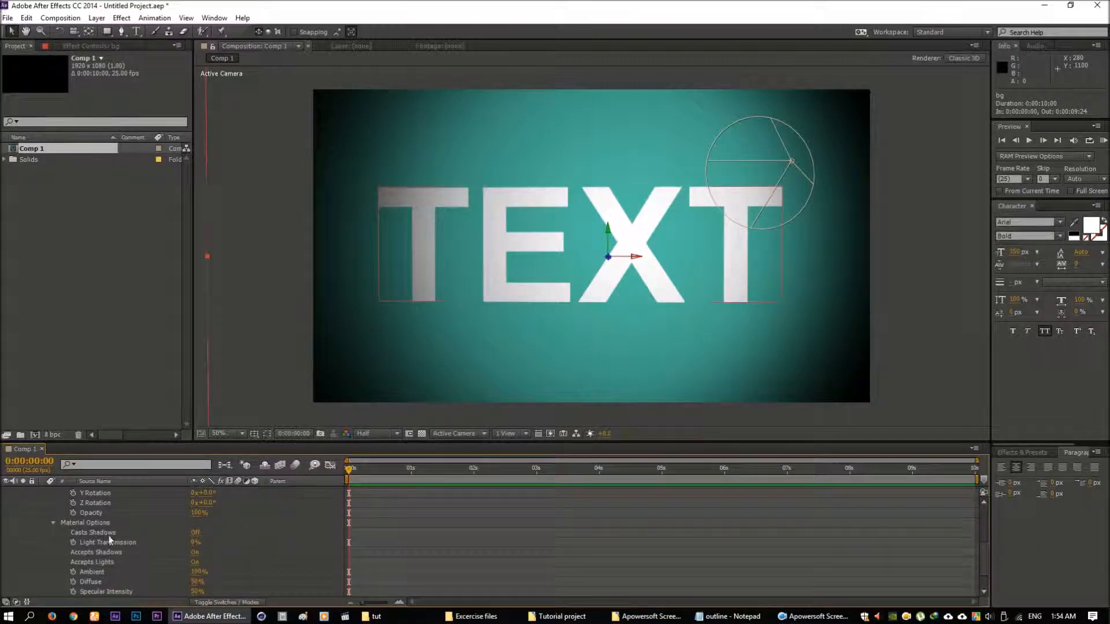
{"action": "left_click", "coordinate": [198, 534]}
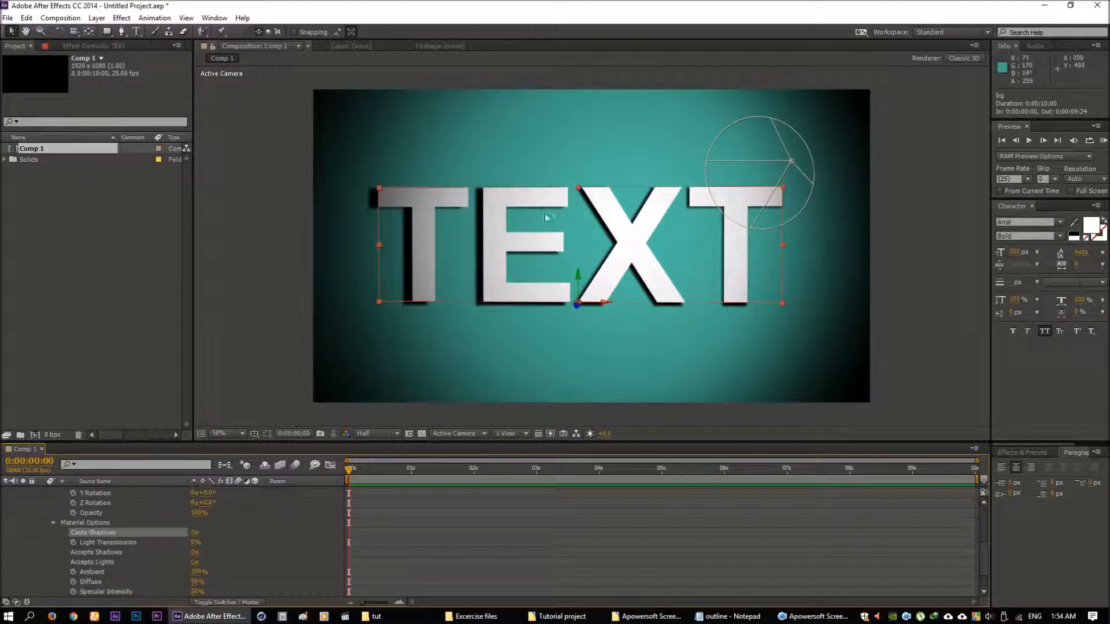
- Look through the TEXT layer's Transform and Material Options, and undo the last value change
{"action": "scroll", "coordinate": [105, 531], "scroll_direction": "up", "scroll_amount": 3}
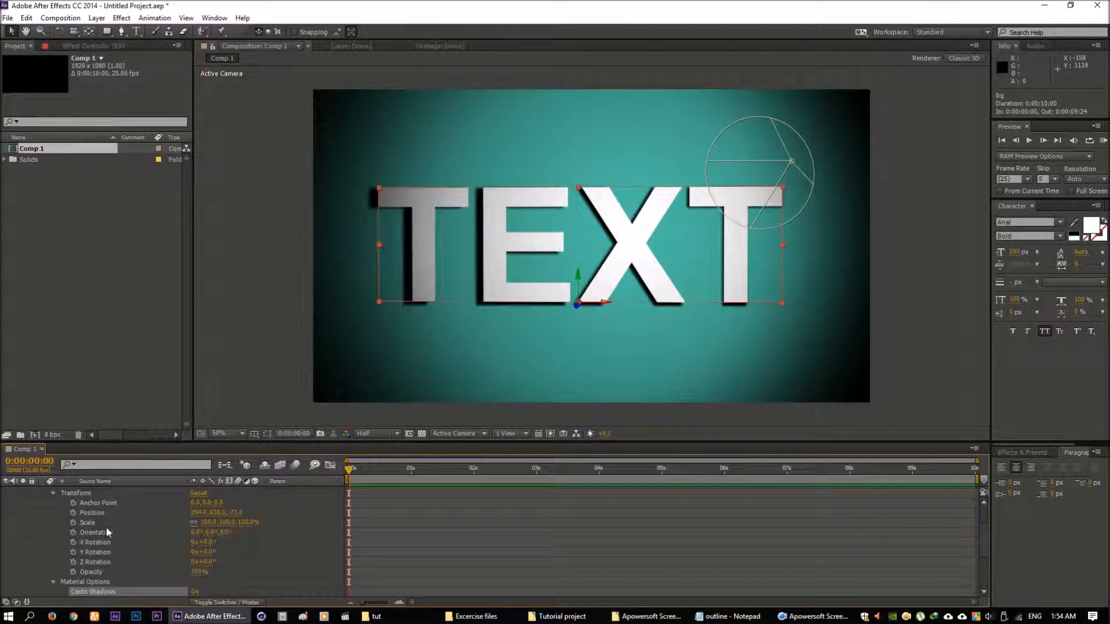
{"action": "scroll", "coordinate": [106, 532], "scroll_direction": "up", "scroll_amount": 2}
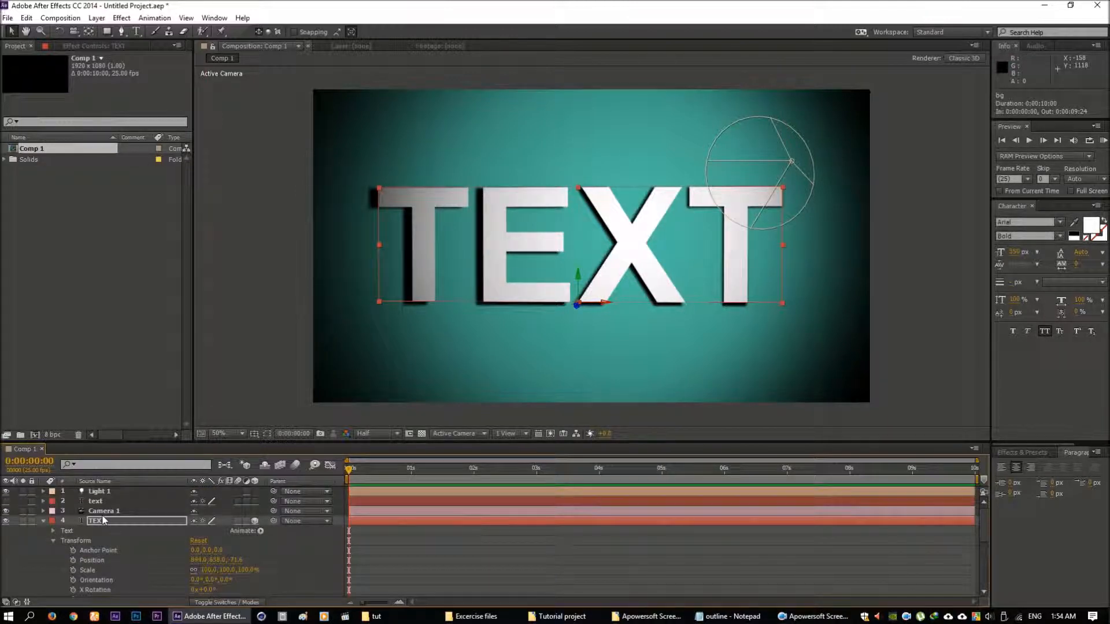
{"action": "scroll", "coordinate": [104, 520], "scroll_direction": "down", "scroll_amount": 6}
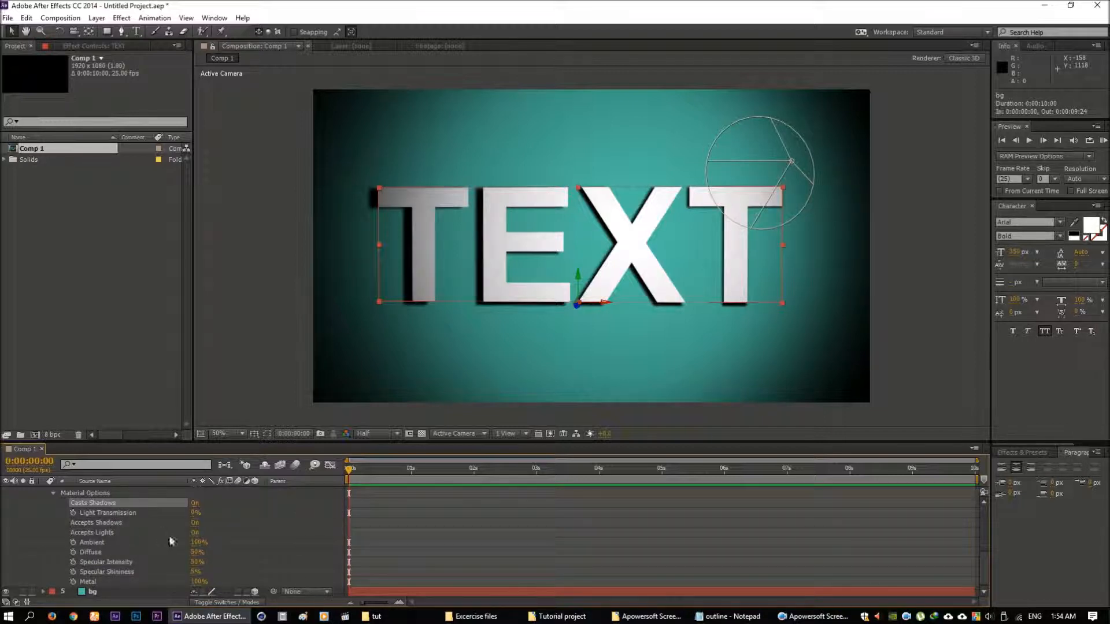
{"action": "key", "text": "ctrl+z"}
- In Light 1's Light Options, set Shadow Darkness to 70% and Shadow Diffusion to 44 pixels
{"action": "scroll", "coordinate": [173, 522], "scroll_direction": "up", "scroll_amount": 3}
{"action": "scroll", "coordinate": [144, 545], "scroll_direction": "up", "scroll_amount": 4}
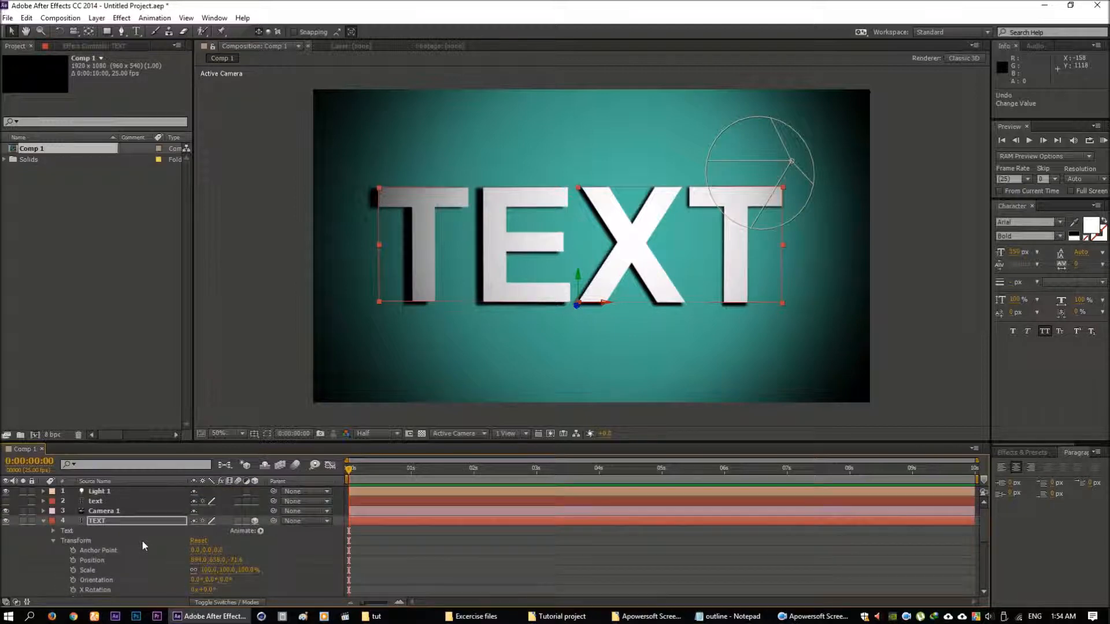
{"action": "left_click", "coordinate": [99, 491]}
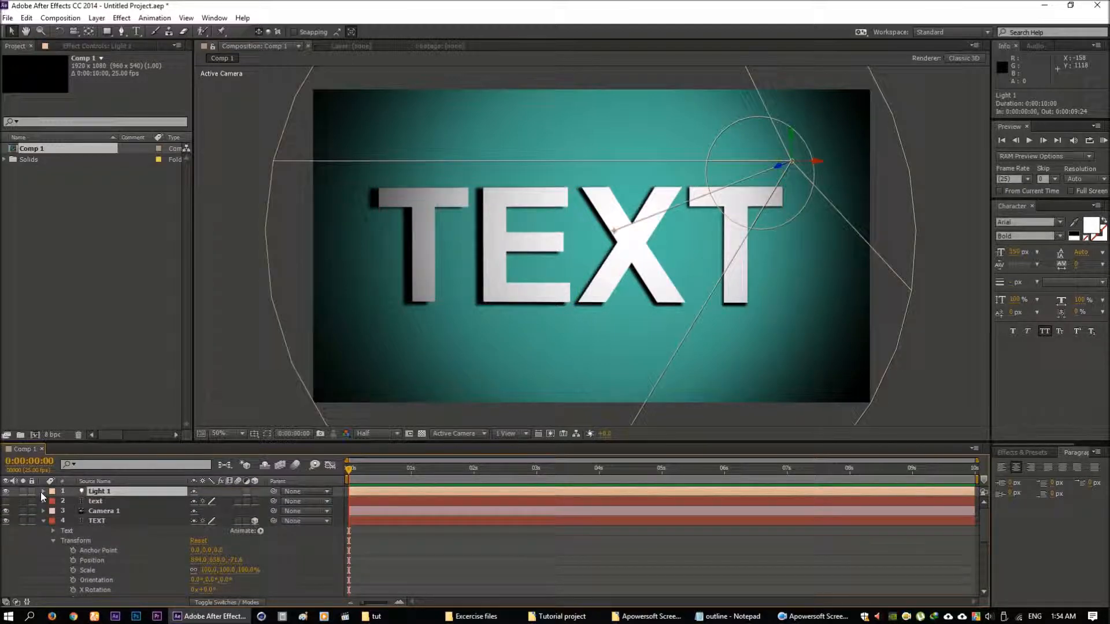
{"action": "left_click", "coordinate": [42, 491]}
{"action": "left_click", "coordinate": [54, 512]}
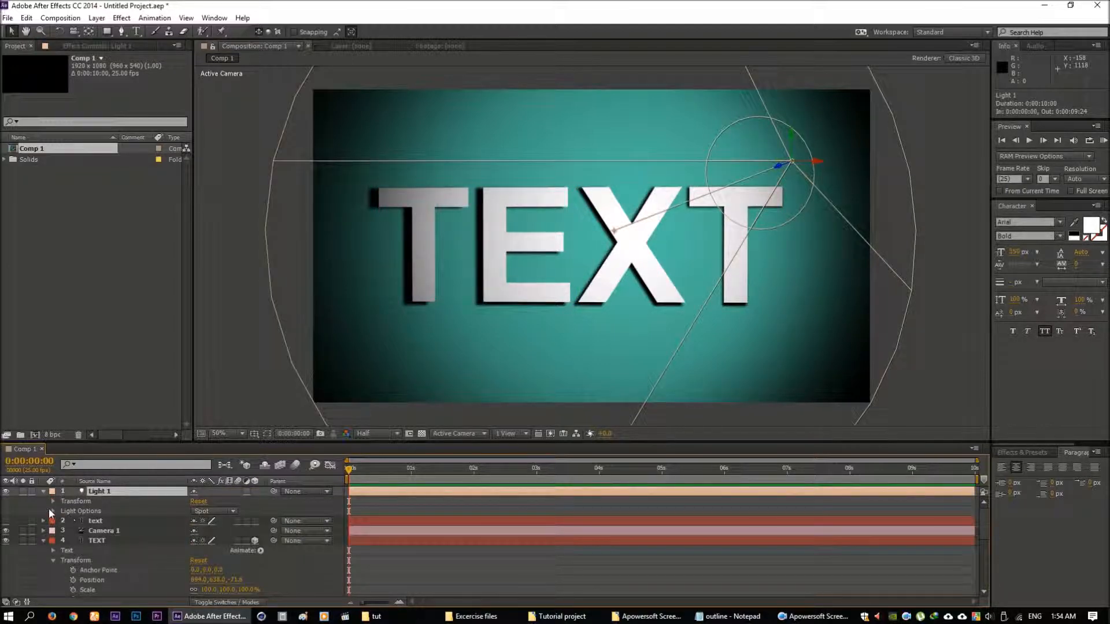
{"action": "left_click", "coordinate": [53, 509]}
{"action": "scroll", "coordinate": [63, 512], "scroll_direction": "down", "scroll_amount": 3}
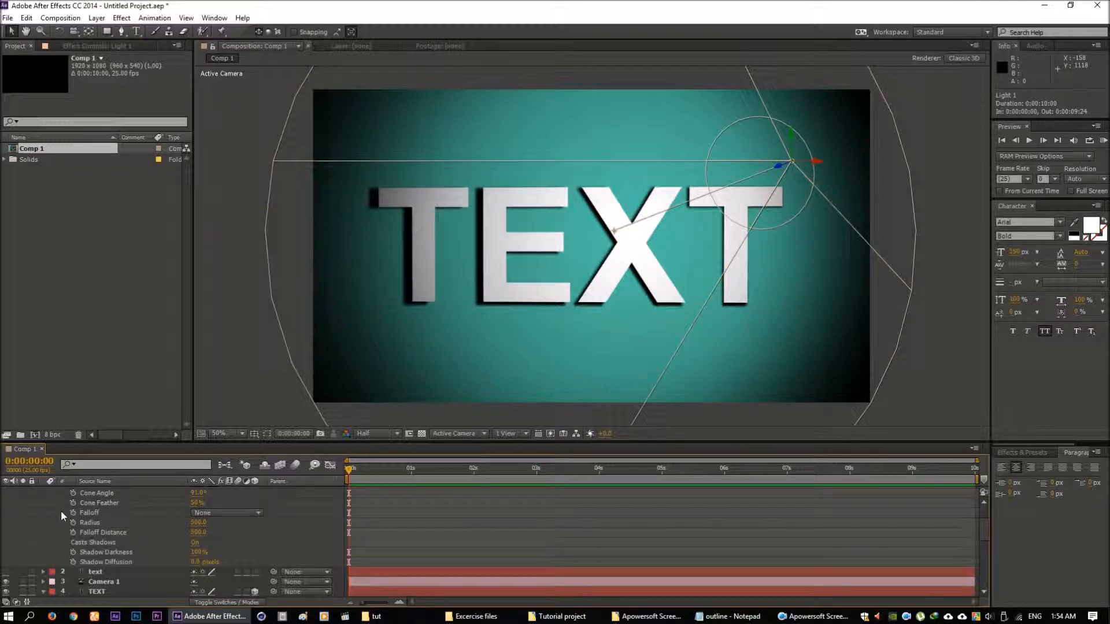
{"action": "left_click_drag", "start_coordinate": [202, 553], "coordinate": [199, 560]}
{"action": "left_click", "coordinate": [196, 557]}
{"action": "type", "text": "7"}
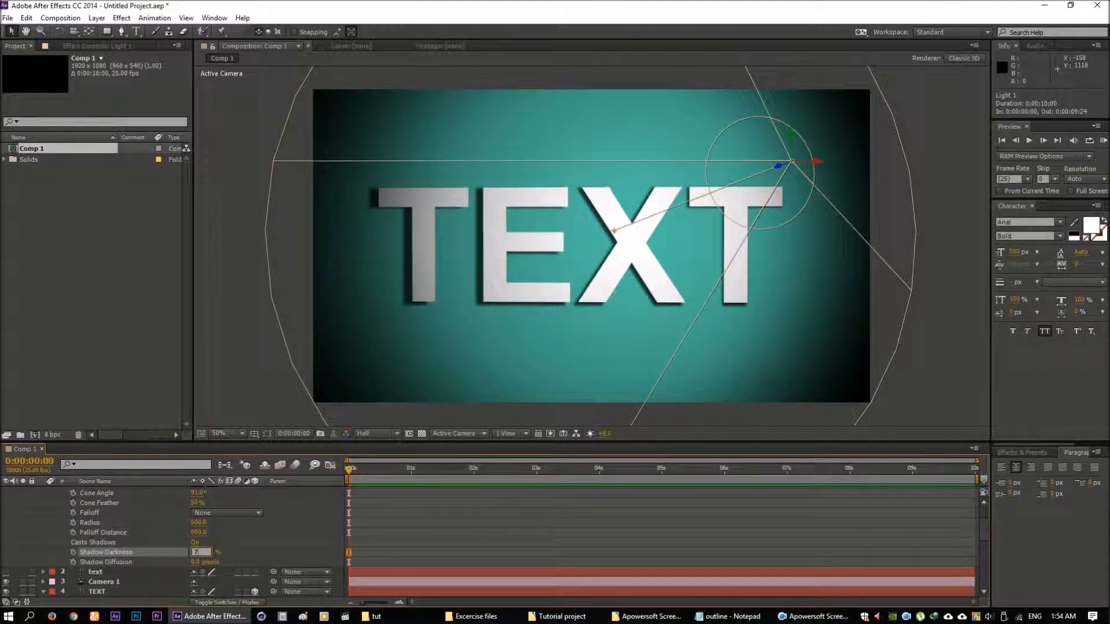
{"action": "type", "text": "0"}
{"action": "key", "text": "Return"}
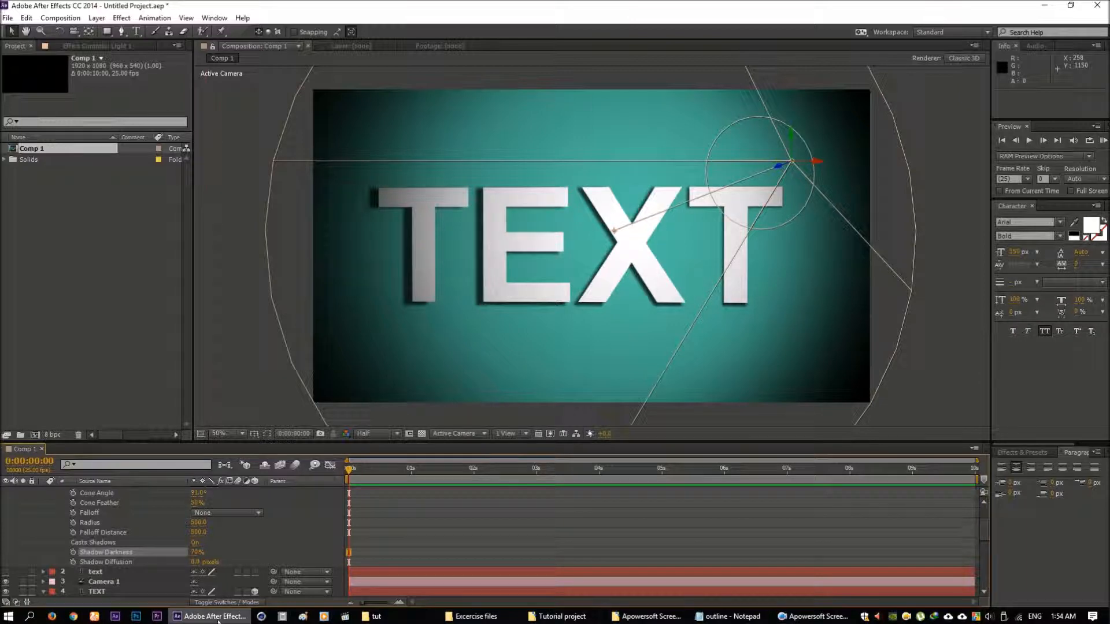
{"action": "left_click_drag", "start_coordinate": [203, 562], "coordinate": [225, 561]}
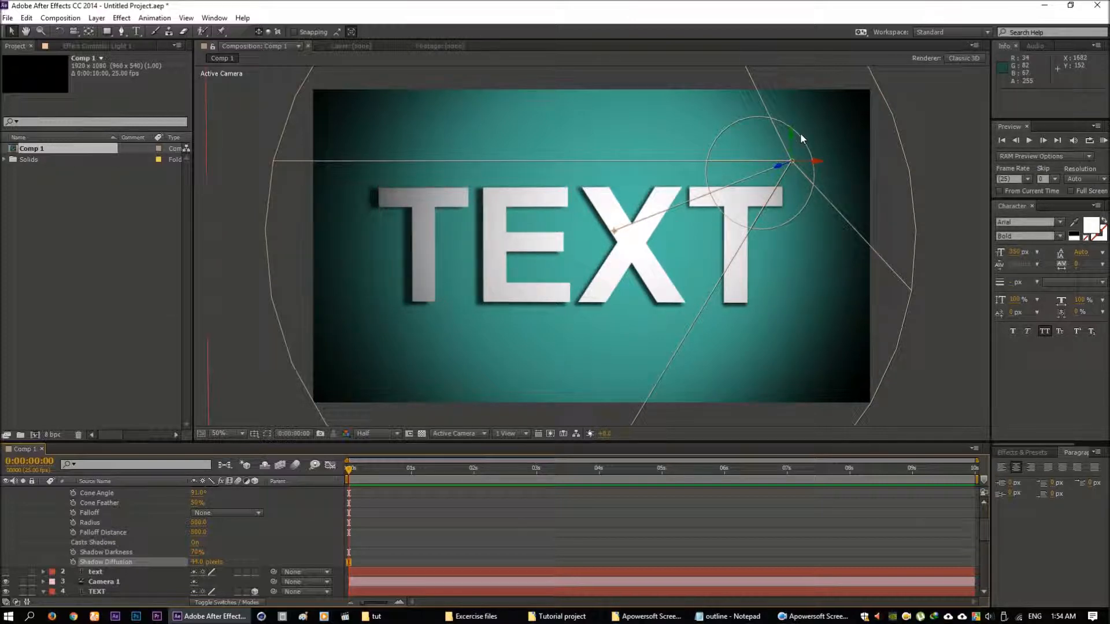
- Move Light 1 below the text to about 962, 574, -780 and its point of interest to about 927, 545, -111
{"action": "left_click_drag", "start_coordinate": [791, 138], "coordinate": [790, 176]}
{"action": "left_click_drag", "start_coordinate": [614, 289], "coordinate": [641, 289]}
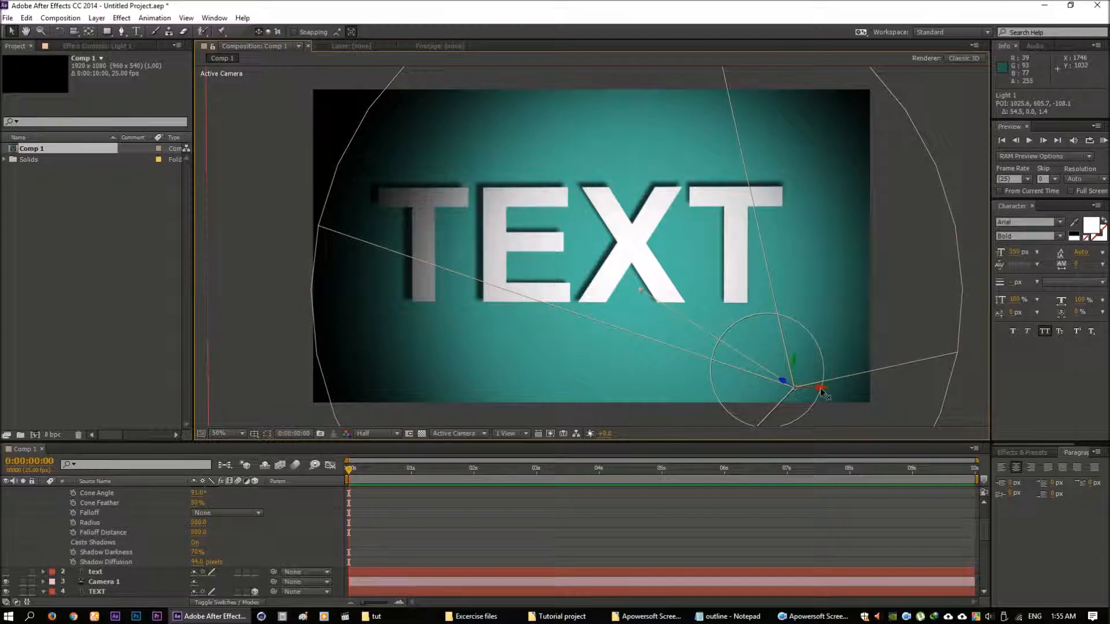
{"action": "mouse_move", "coordinate": [816, 388]}
{"action": "left_mouse_down"}
{"action": "mouse_move", "coordinate": [773, 387]}
{"action": "mouse_move", "coordinate": [799, 387]}
{"action": "left_mouse_up"}
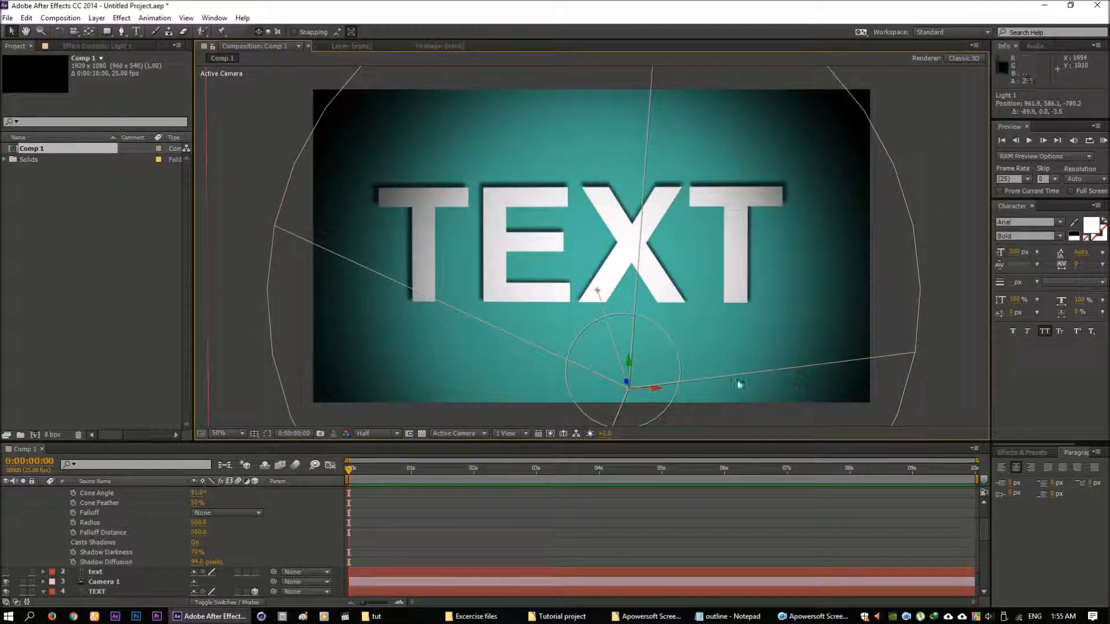
{"action": "mouse_move", "coordinate": [630, 368]}
{"action": "left_mouse_down"}
{"action": "mouse_move", "coordinate": [632, 356]}
{"action": "mouse_move", "coordinate": [630, 370]}
{"action": "left_mouse_up"}
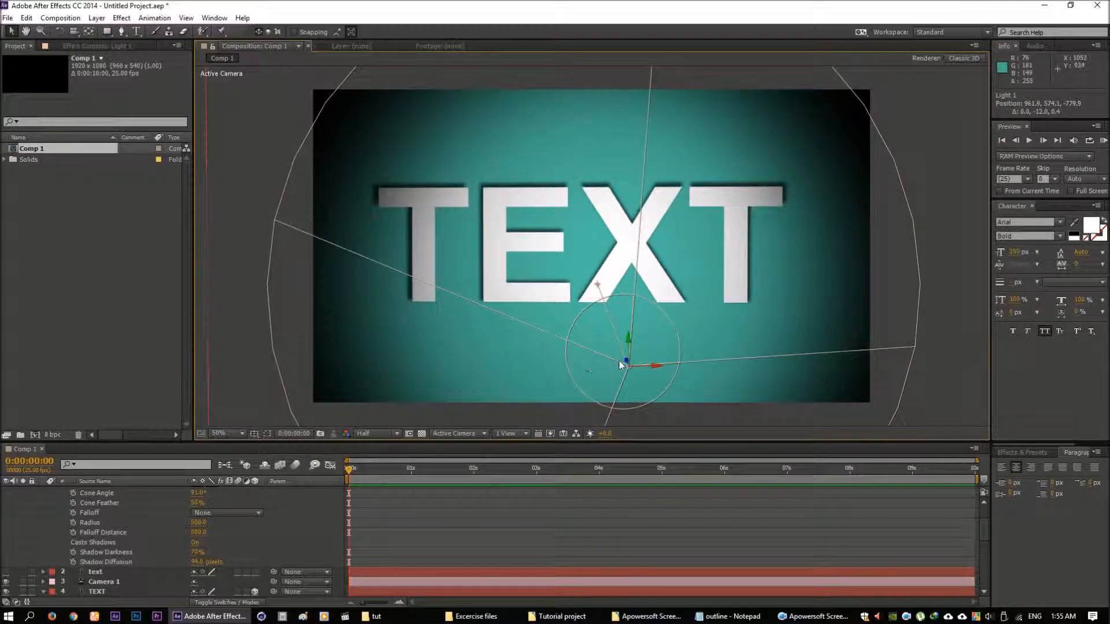
{"action": "mouse_move", "coordinate": [596, 283]}
{"action": "left_mouse_down"}
{"action": "mouse_move", "coordinate": [605, 276]}
{"action": "mouse_move", "coordinate": [584, 255]}
{"action": "mouse_move", "coordinate": [595, 265]}
{"action": "left_mouse_up"}
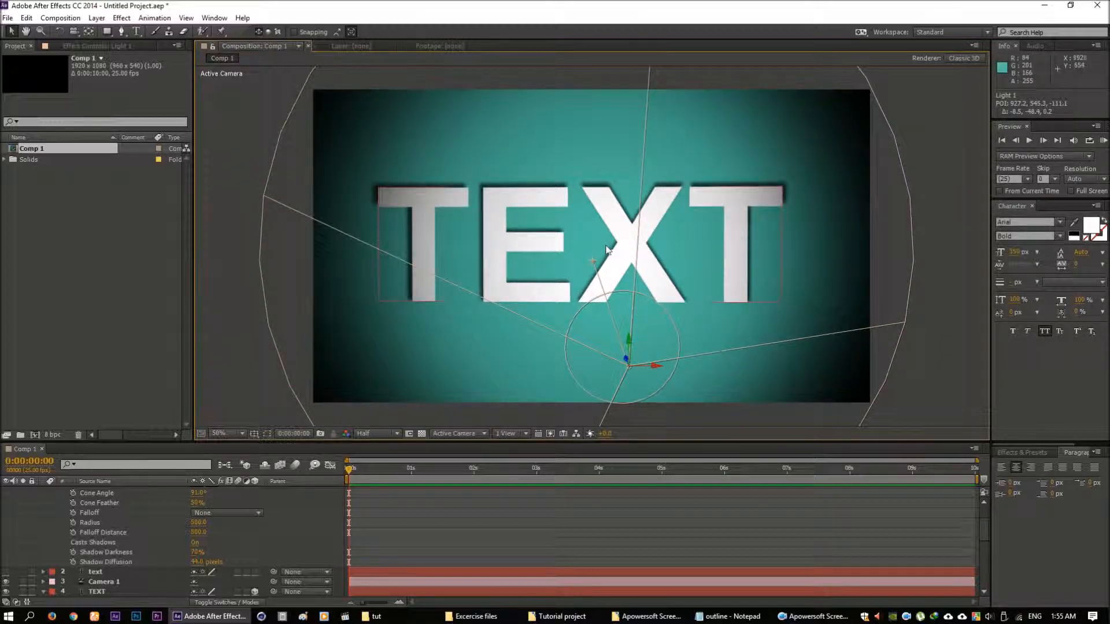